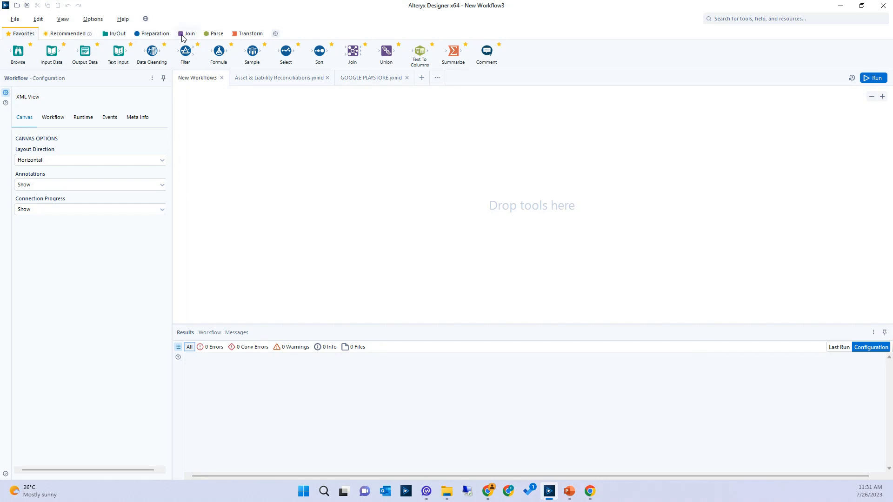
Browse the available tools in the In/Out, Preparation, Join, Parse and Transform categories
click(123, 36)
click(140, 34)
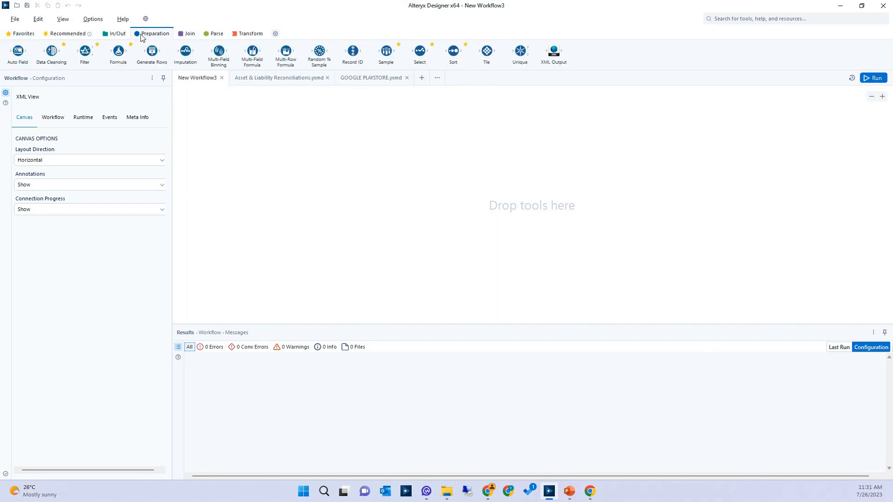
click(186, 34)
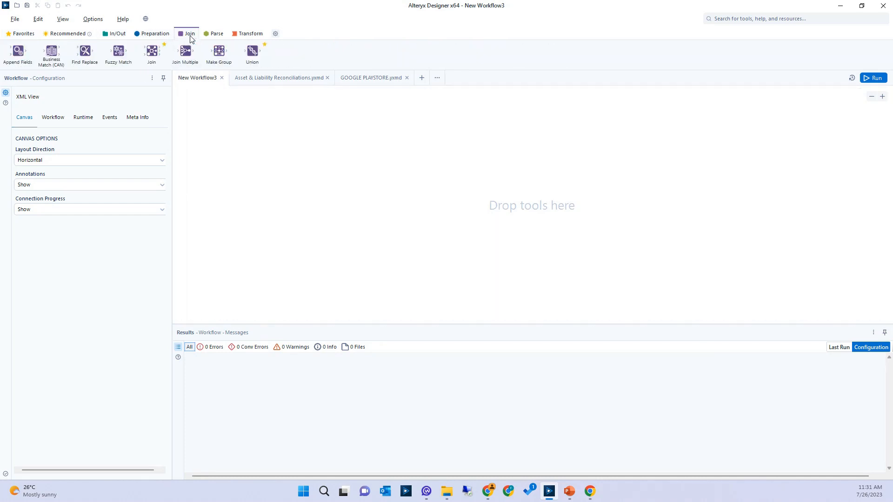
click(215, 34)
click(235, 34)
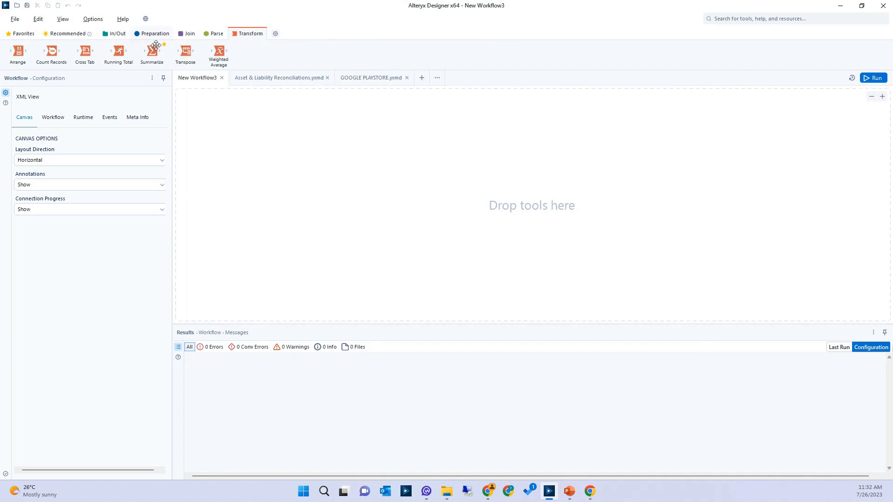
Configure the tool palette with the All preset so every tool category is shown
click(275, 33)
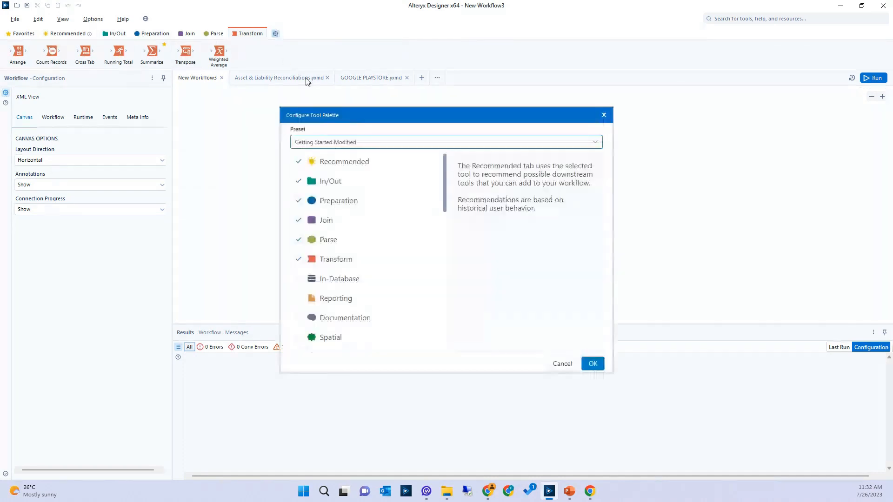
click(340, 144)
click(311, 193)
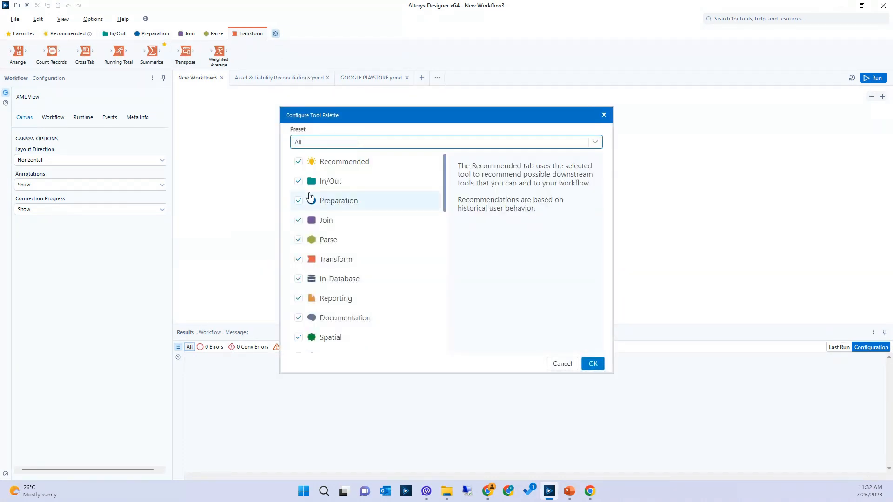
click(589, 369)
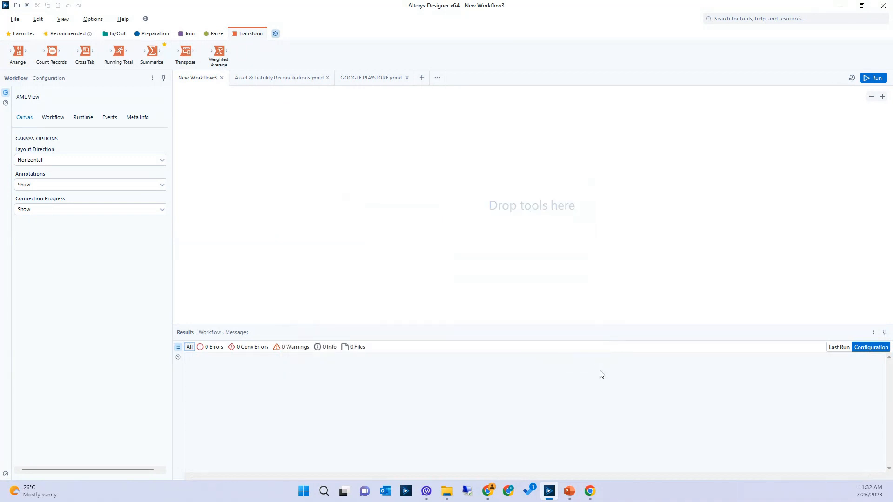
click(276, 34)
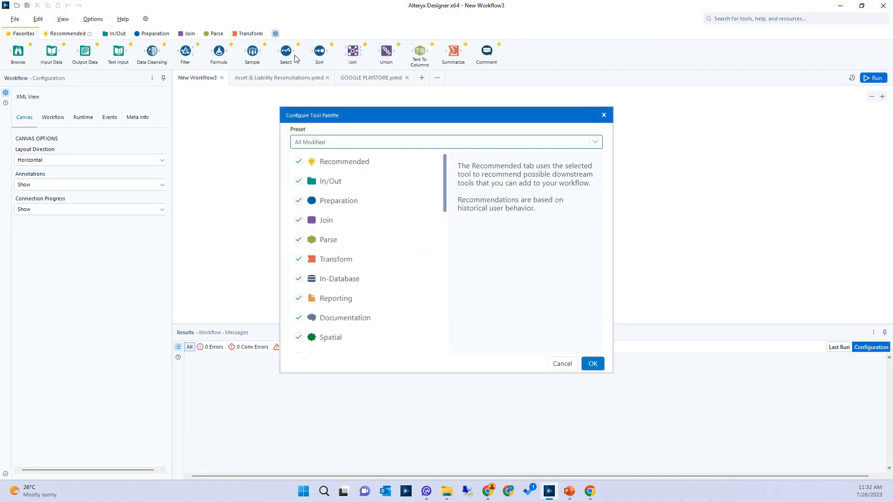
click(331, 143)
click(310, 193)
click(592, 365)
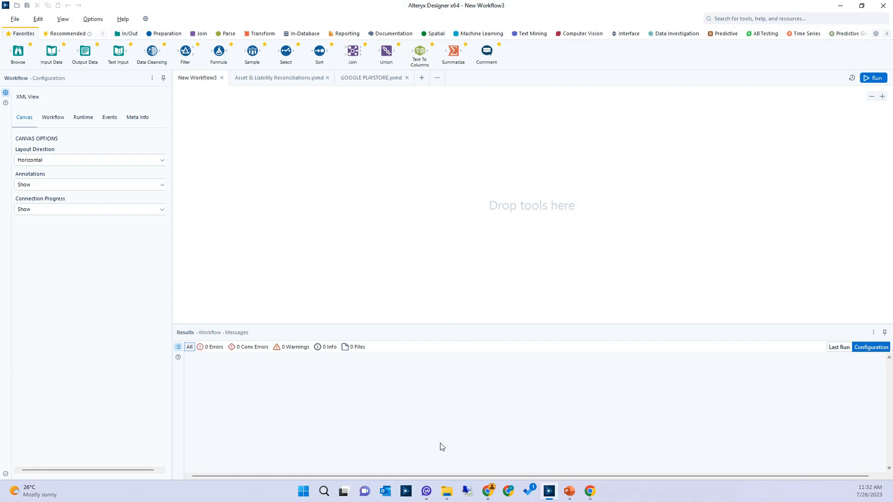
Add Assets.csv and the Liabilities sheet of Liabilities.xlsx from the Datasets folder as inputs, placing Liabilities beneath Assets
click(447, 492)
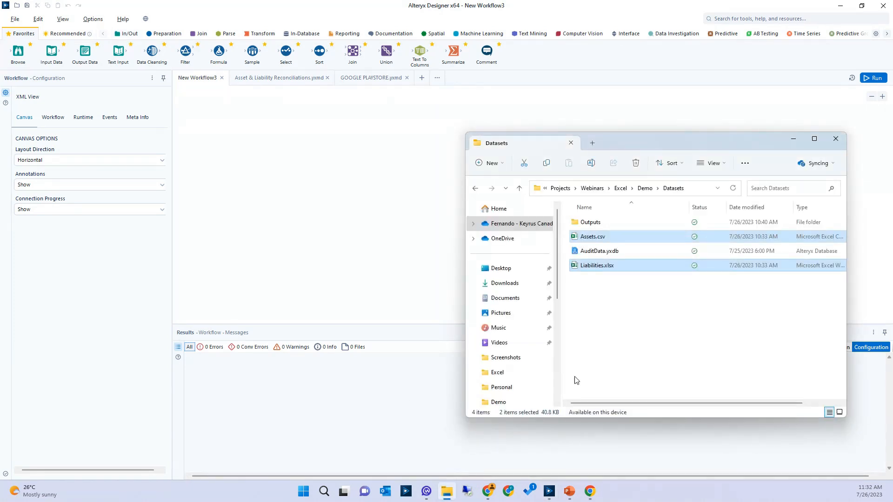
click(605, 298)
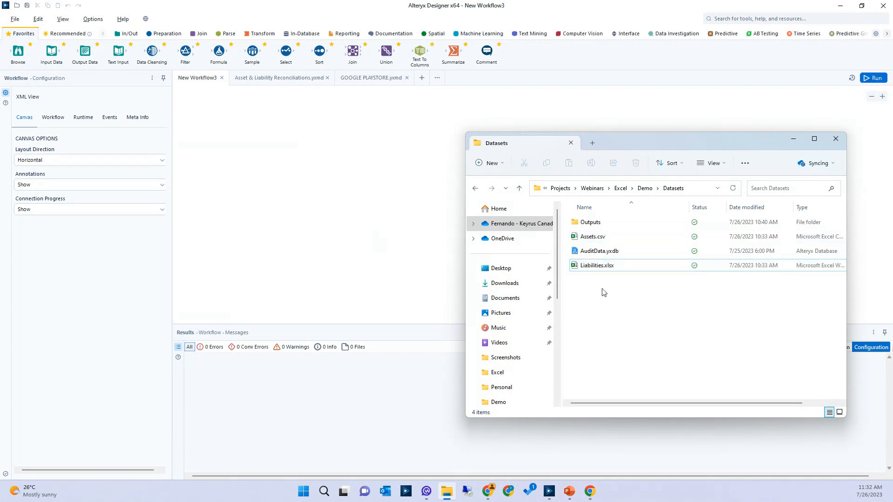
click(593, 266)
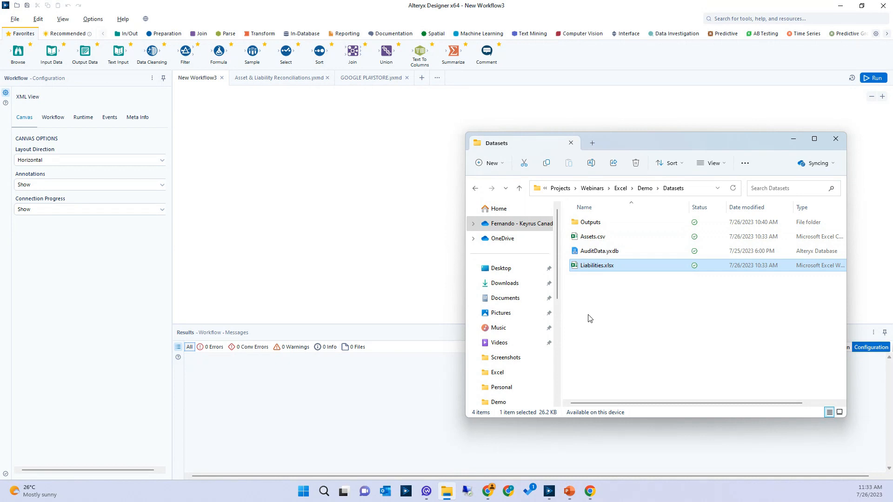
ctrl+click(595, 238)
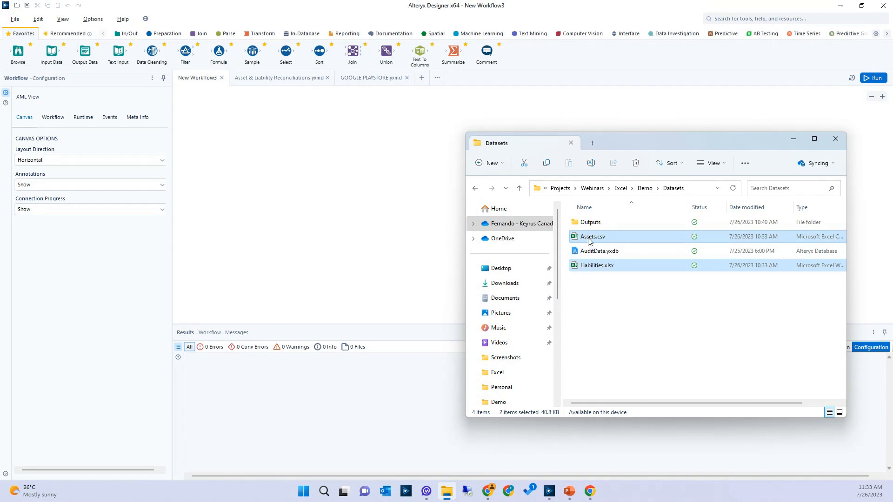
drag(590, 241, 256, 160)
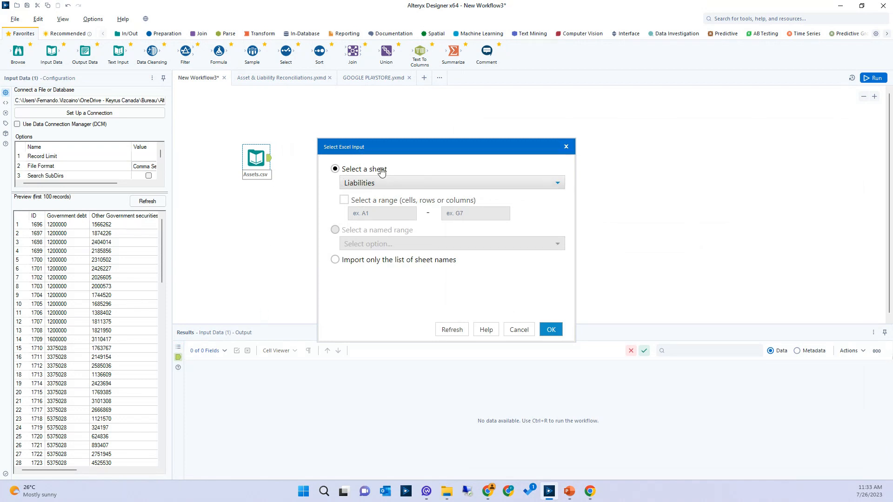
click(551, 331)
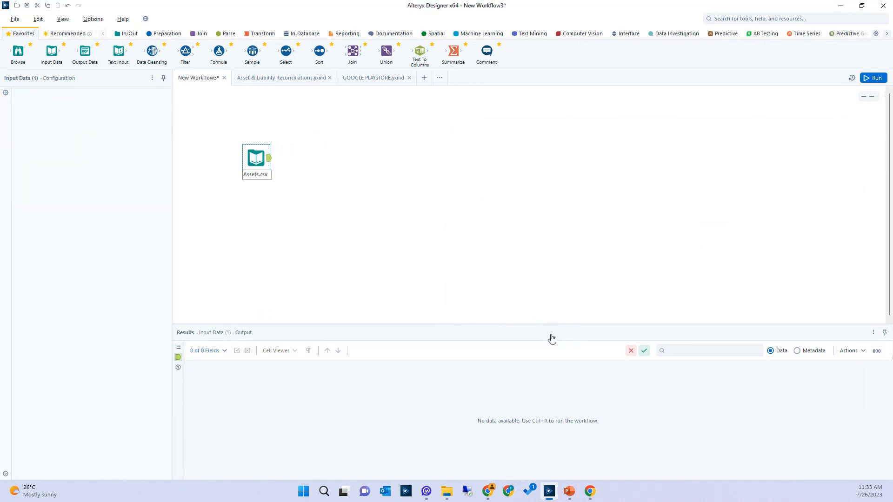
drag(284, 188, 257, 220)
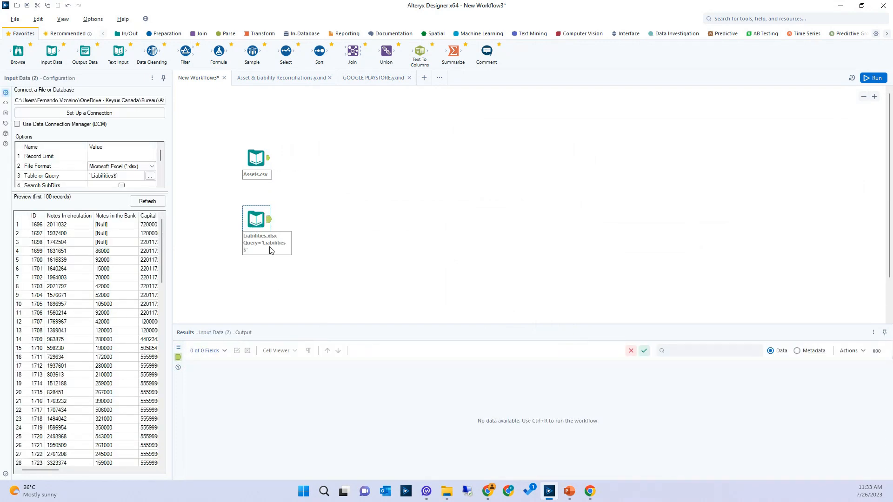
Attach a Browse tool to each of the Assets and Liabilities inputs and run the workflow
scroll(270, 250, up, 1)
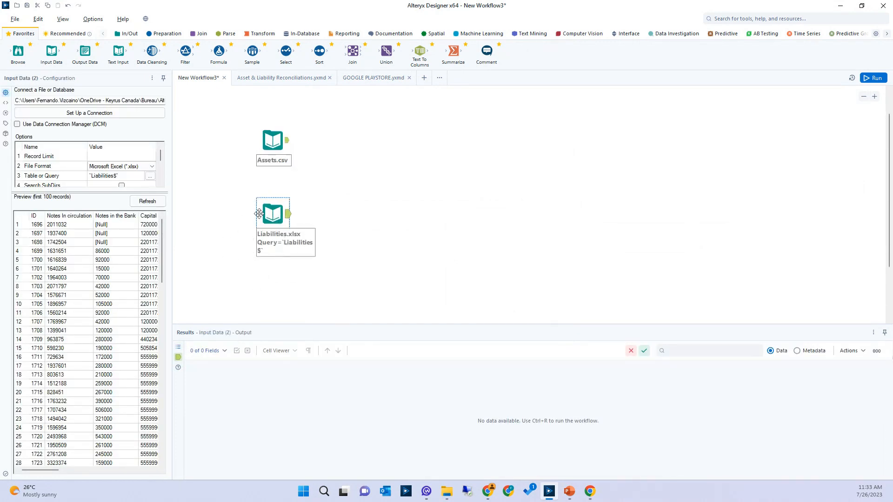
drag(26, 46, 340, 142)
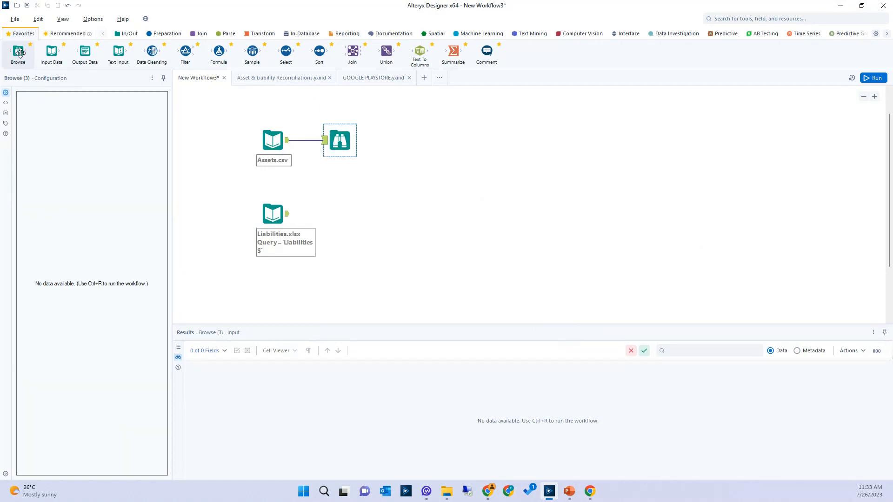
drag(19, 51, 344, 219)
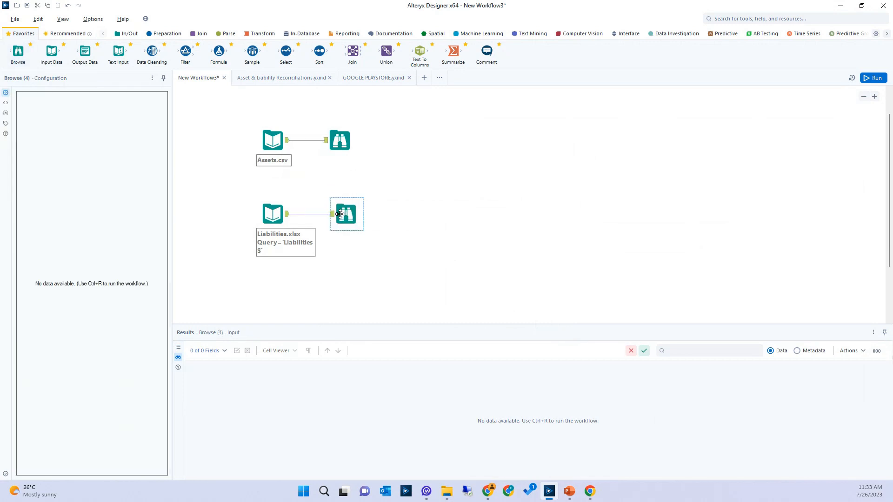
click(862, 78)
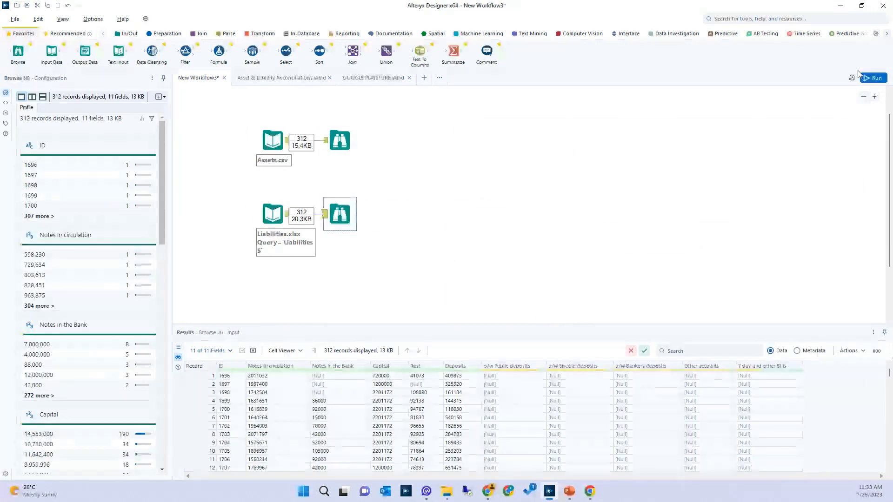
Examine the Assets and Liabilities results for null values in Notes in the Bank and the o/w deposits fields
click(340, 141)
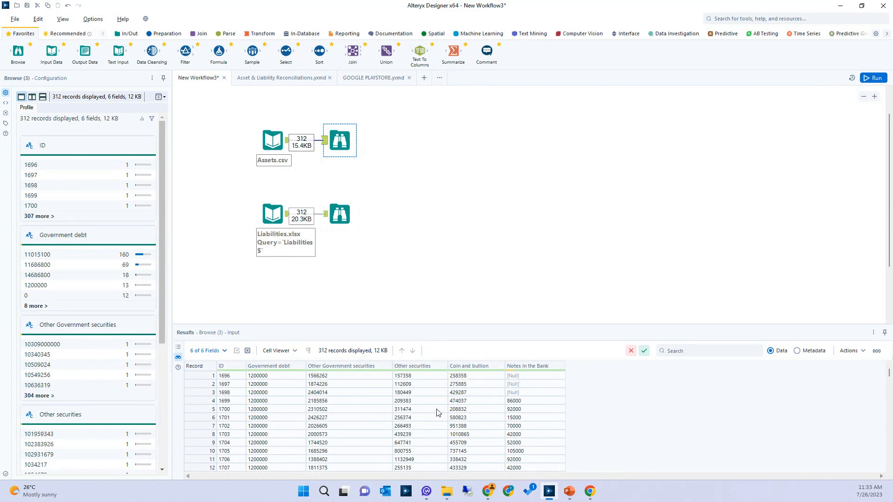
drag(512, 377, 510, 392)
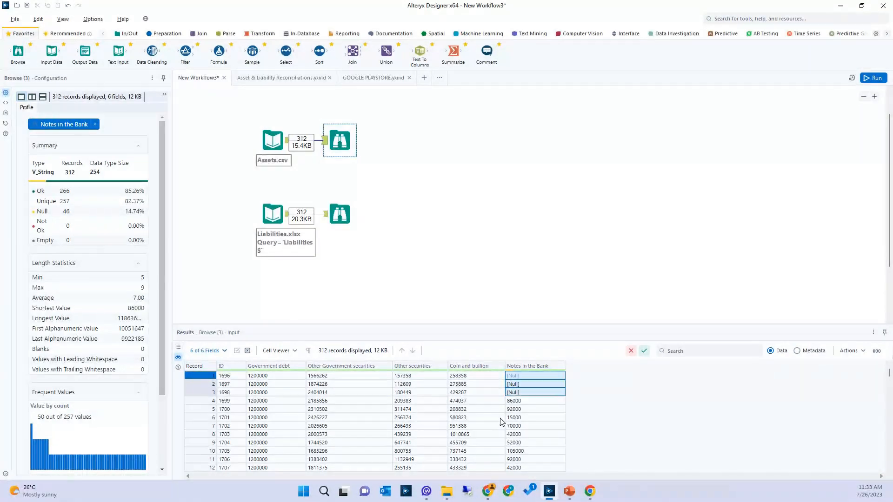
click(341, 214)
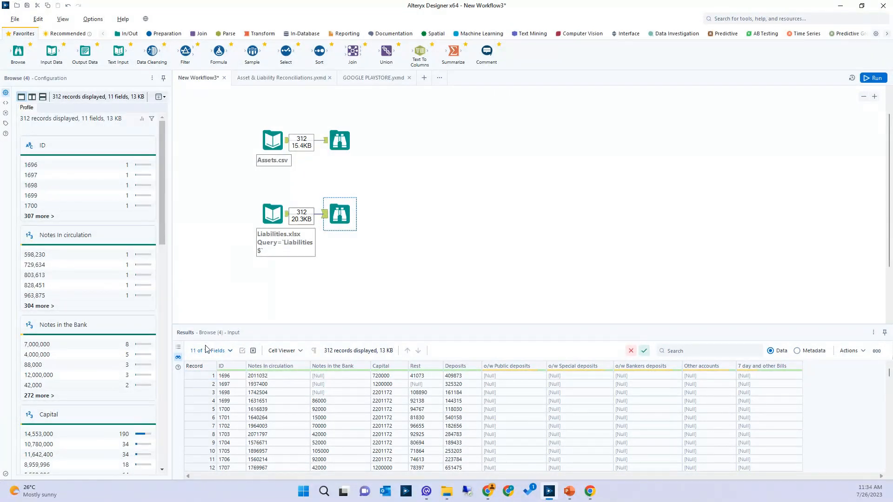
ctrl+click(279, 205)
drag(507, 375, 511, 418)
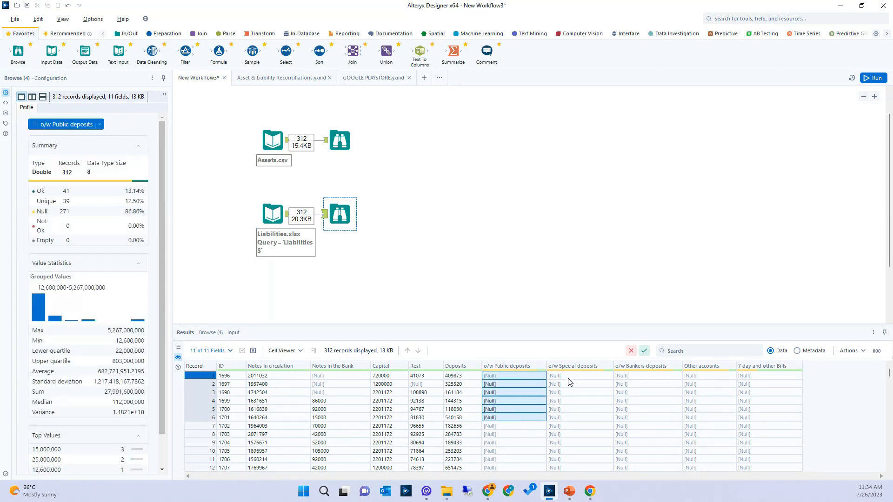
drag(568, 376, 569, 426)
drag(627, 376, 628, 433)
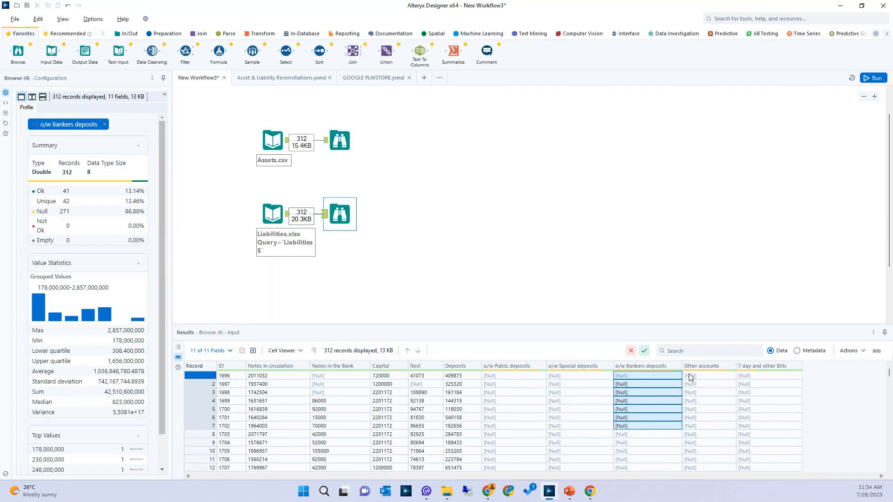
Compare the ID field of the Liabilities and Assets datasets as a possible common key
click(237, 376)
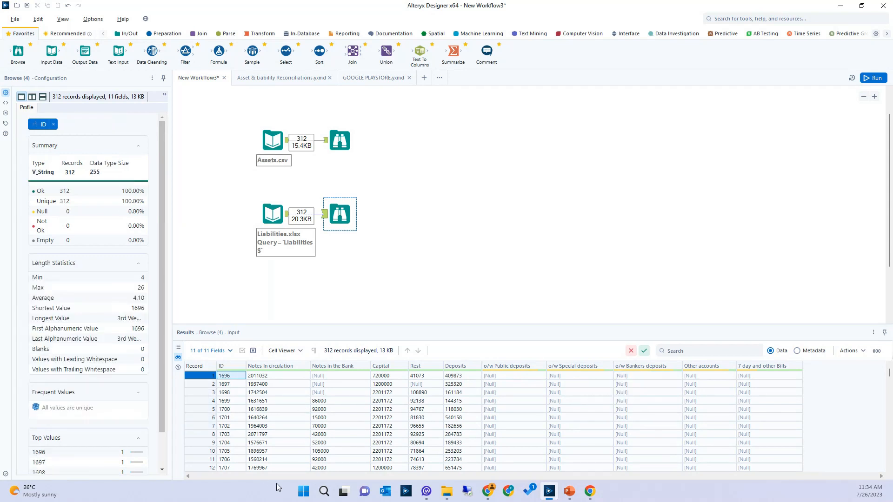
click(340, 140)
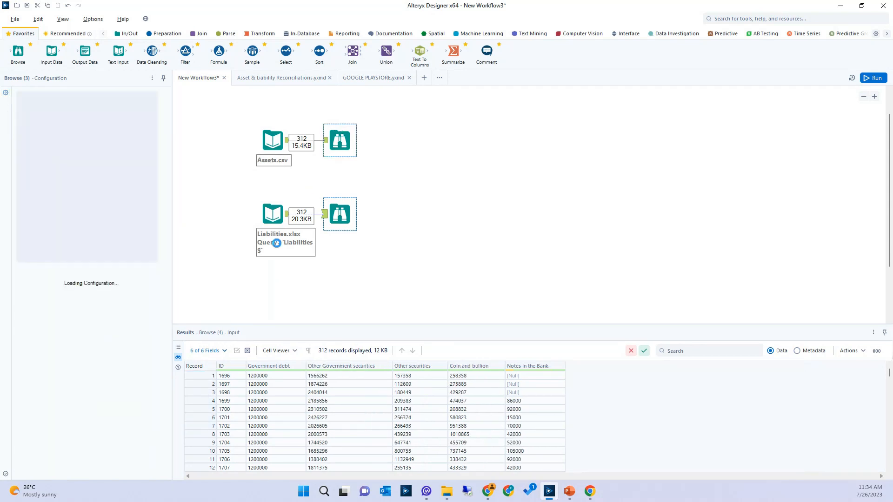
click(232, 377)
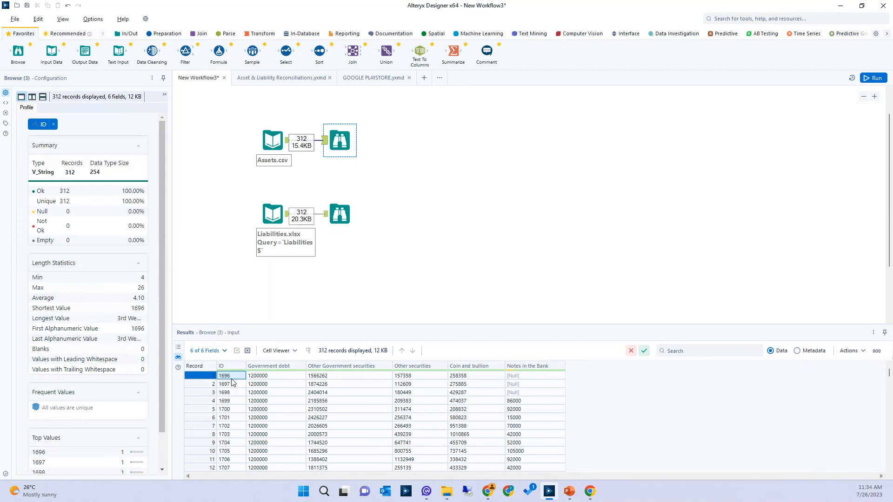
Move the Liabilities Browse tool below its input and the Assets Browse tool above its input to free the space between
click(344, 205)
drag(339, 217, 339, 277)
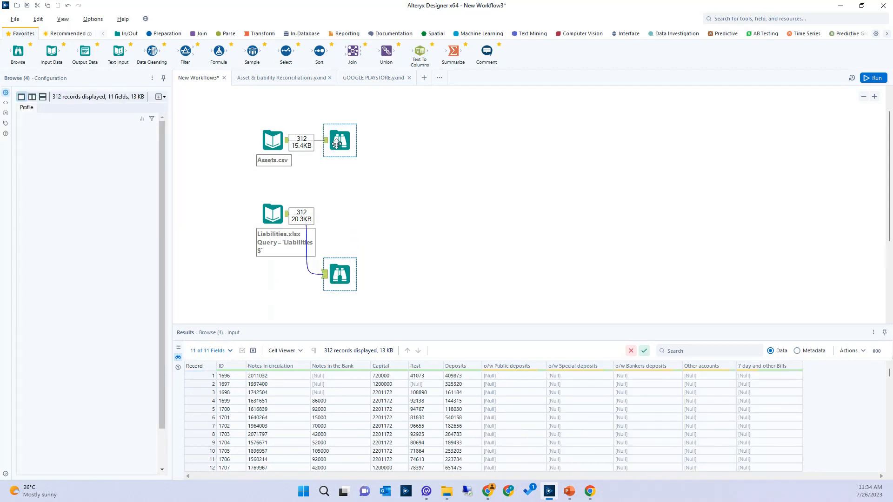
drag(339, 140, 338, 102)
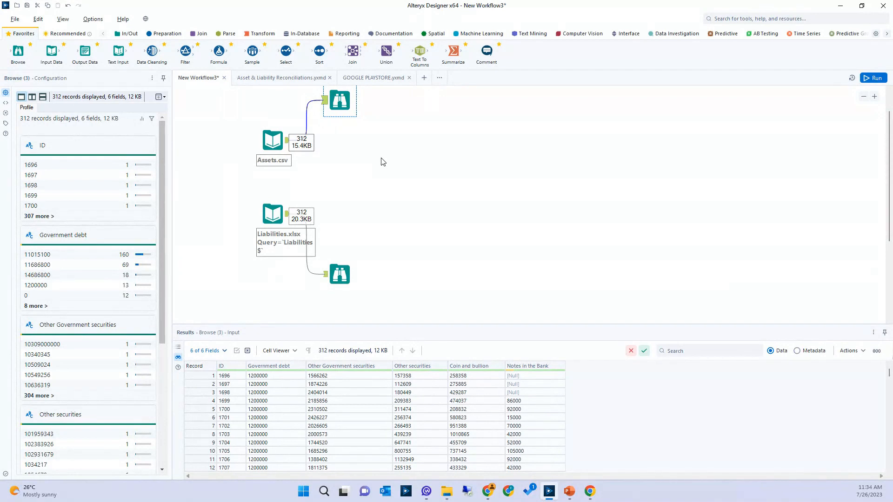
Add a Join tool with Assets.csv connected to its left input and Liabilities.xlsx to its right input
click(205, 34)
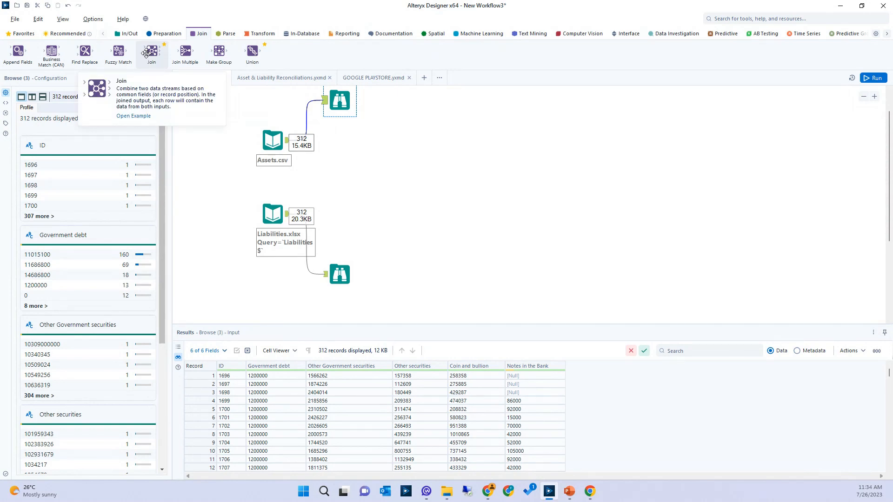
drag(146, 52, 359, 180)
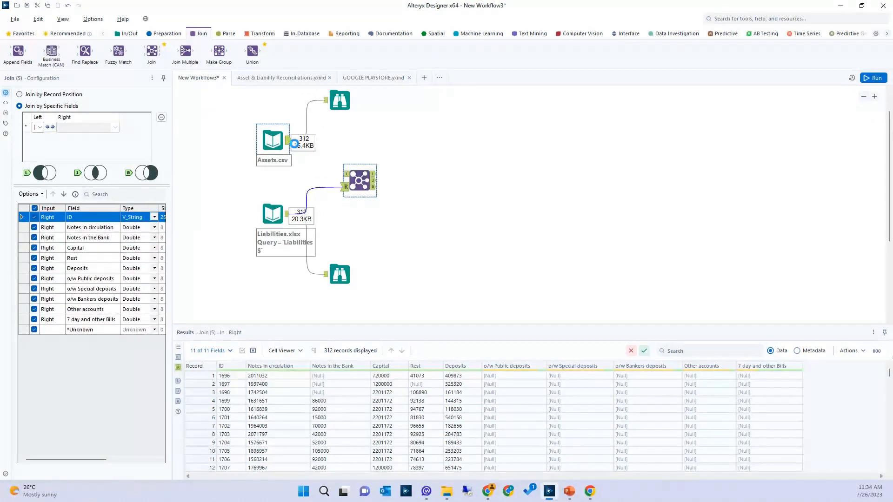
drag(288, 140, 344, 174)
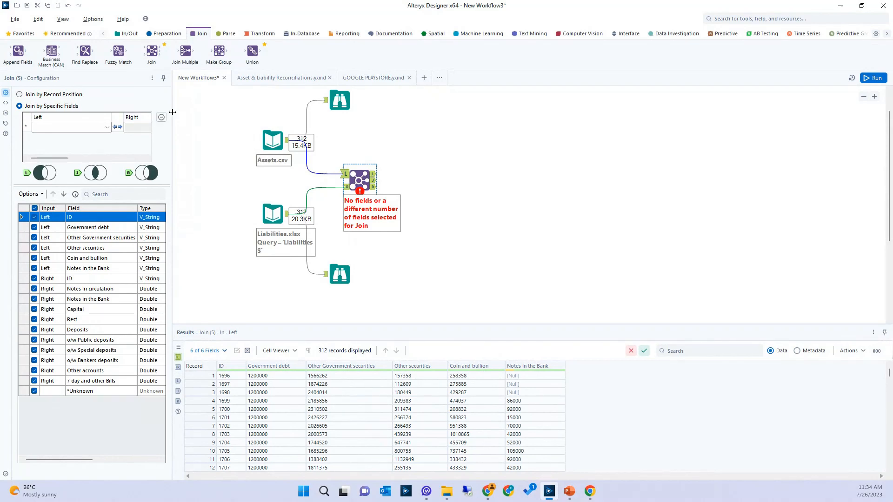
Widen the Join configuration and set the tool to join both datasets on the ID field
drag(173, 113, 223, 116)
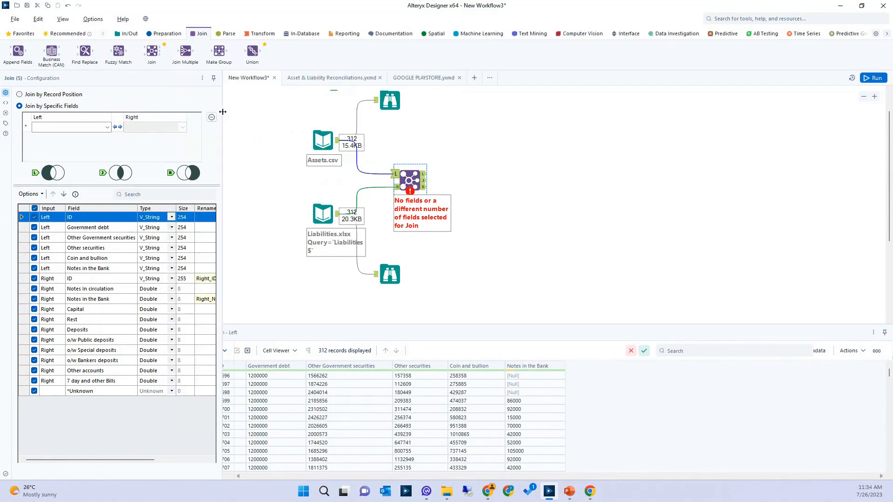
click(72, 127)
click(53, 135)
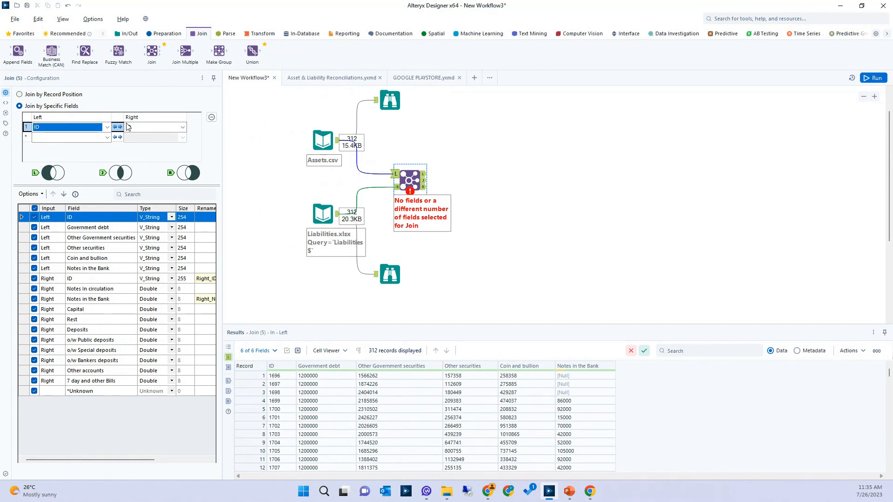
Attach a Browse tool to the J output of the Join tool
click(126, 34)
drag(52, 51, 485, 183)
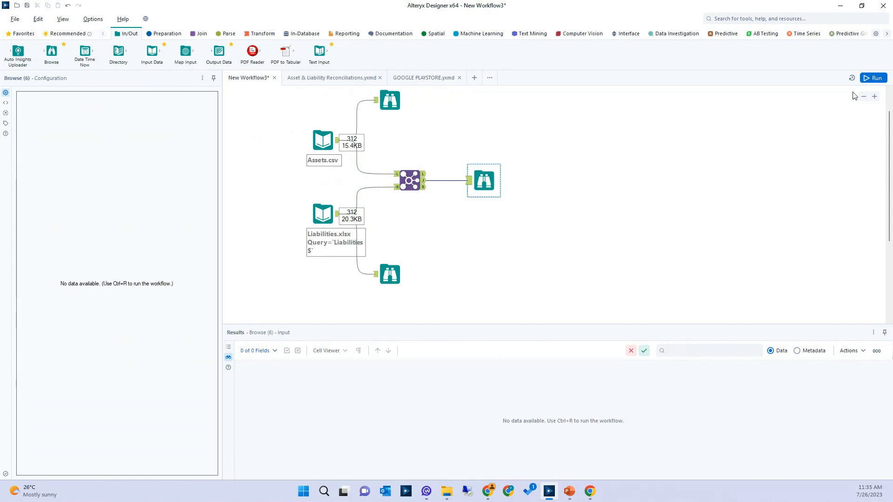
Run the workflow to produce the joined Assets and Liabilities data
click(873, 78)
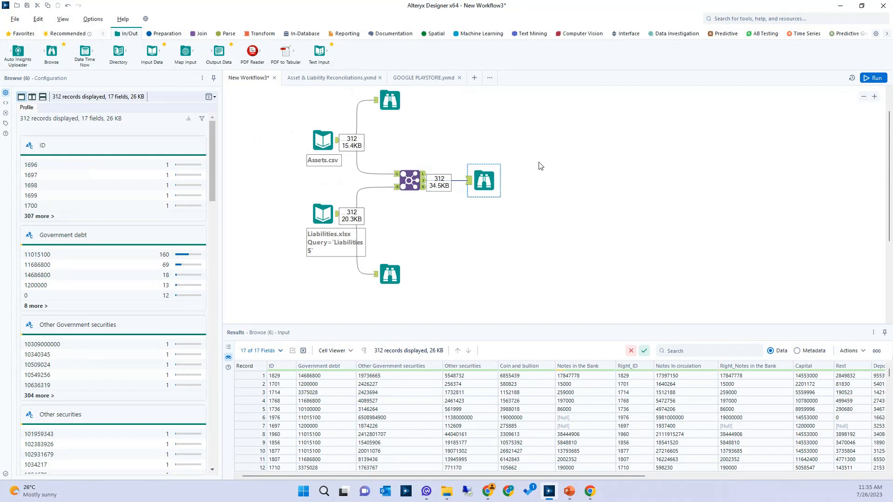
Open the Join tool's example workflow and view the configuration of its join by single field
click(199, 32)
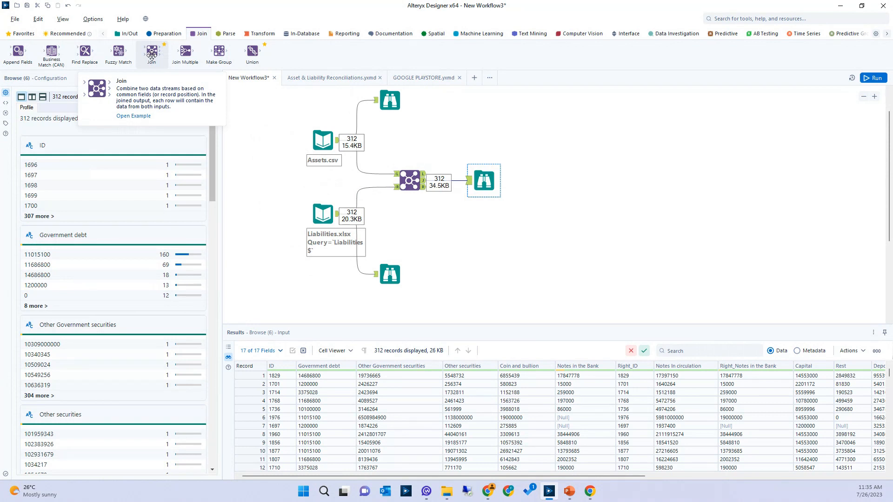
click(135, 116)
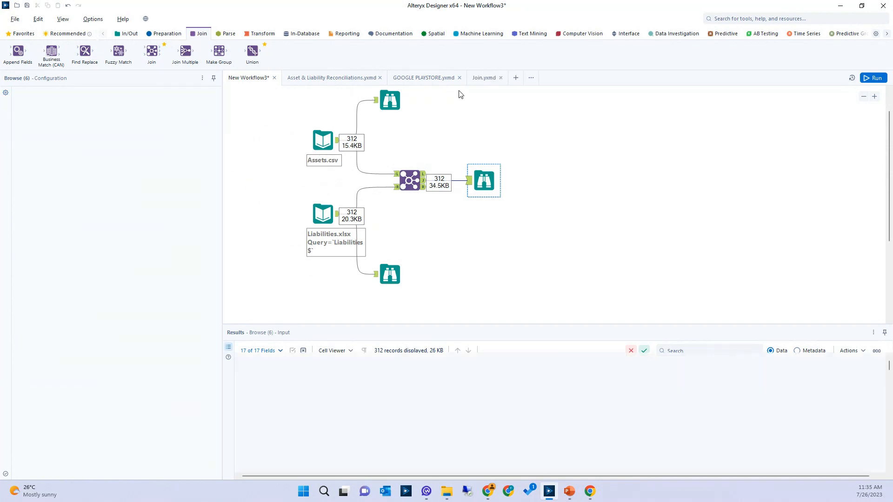
click(484, 80)
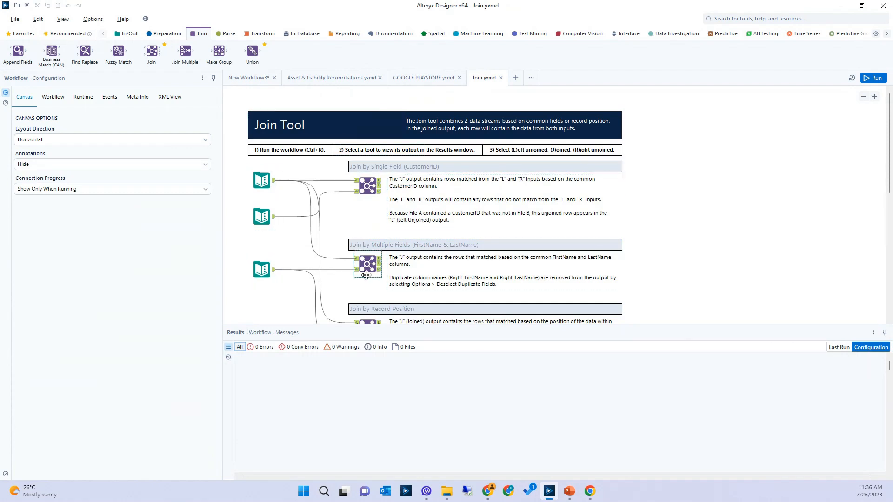
click(367, 188)
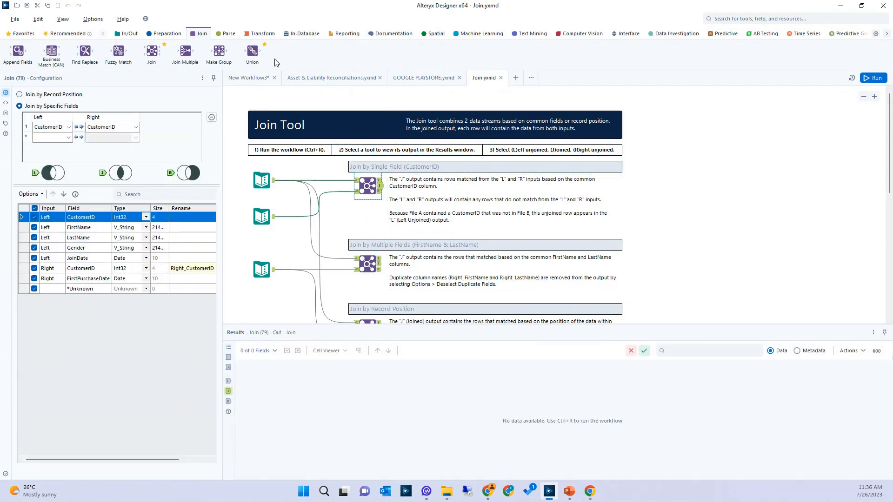
Return to New Workflow3 and move the Browse tool farther from the Join tool to free space between them
click(247, 82)
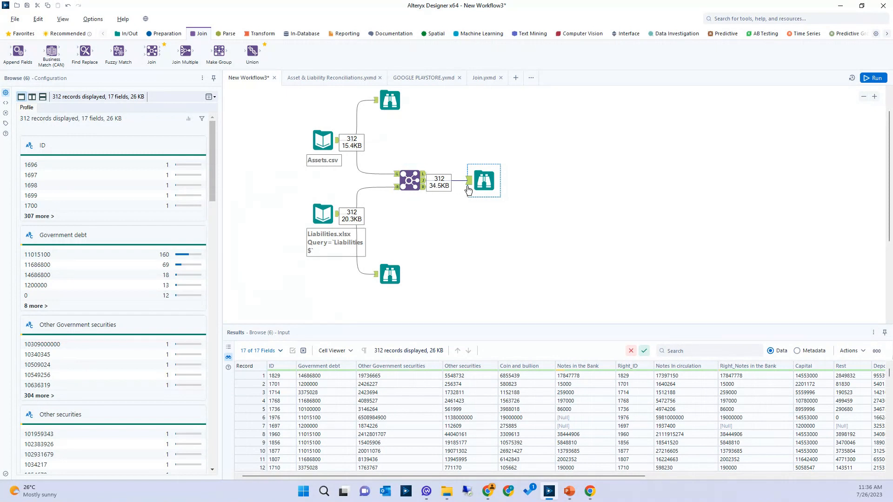
drag(480, 178, 667, 177)
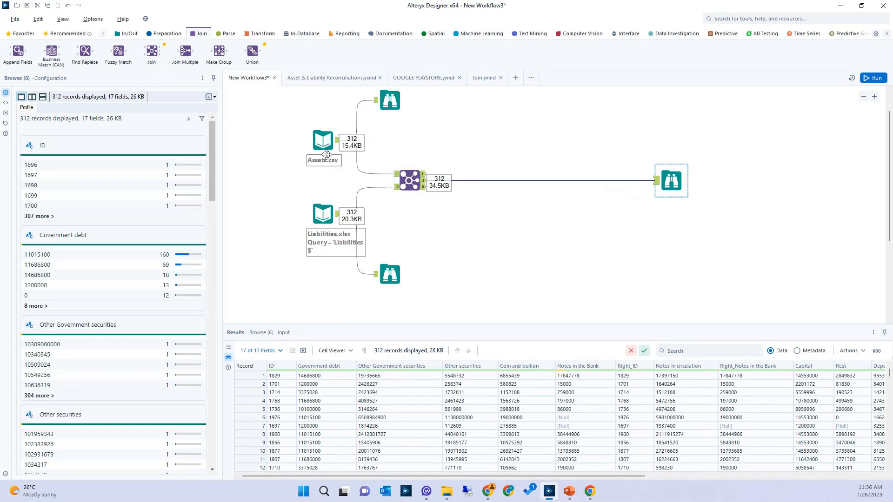
Check the field types of the Assets.csv input in its metadata and return to the data view
click(313, 135)
click(317, 135)
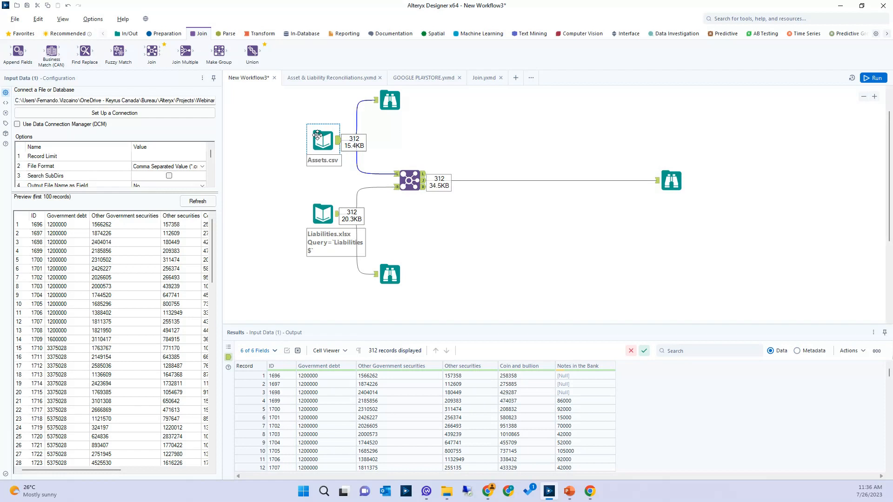
click(796, 351)
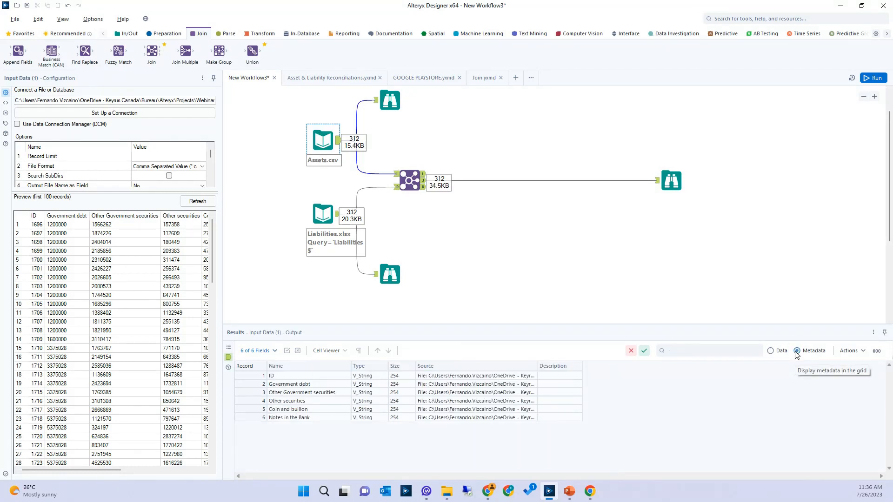
drag(370, 376, 371, 421)
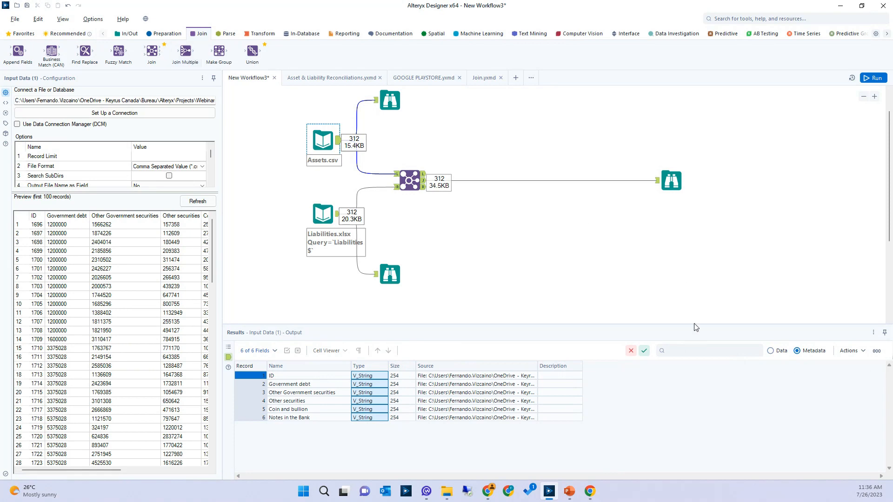
click(770, 350)
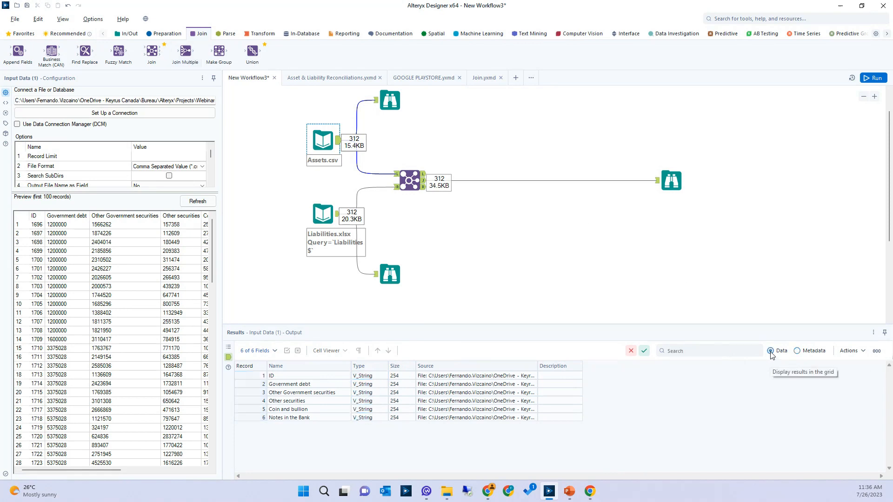
Insert an Auto Field tool between the Join tool and its Browse tool and run the workflow
click(165, 35)
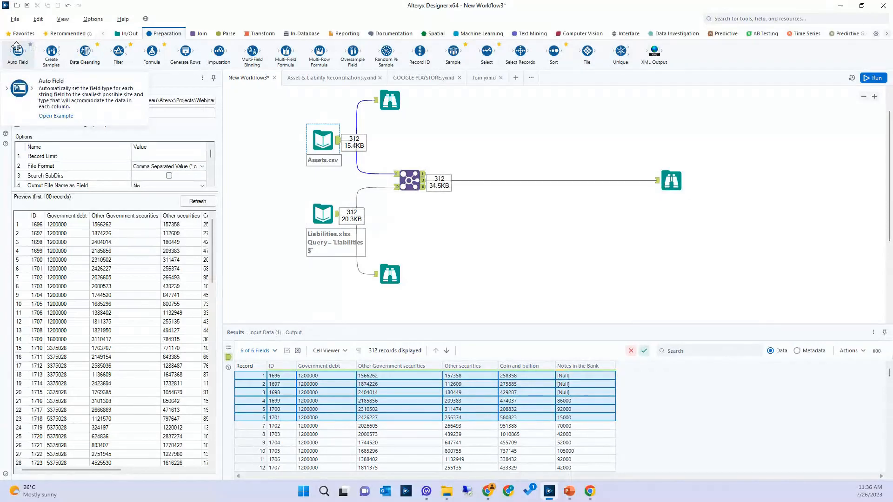
drag(16, 49, 478, 182)
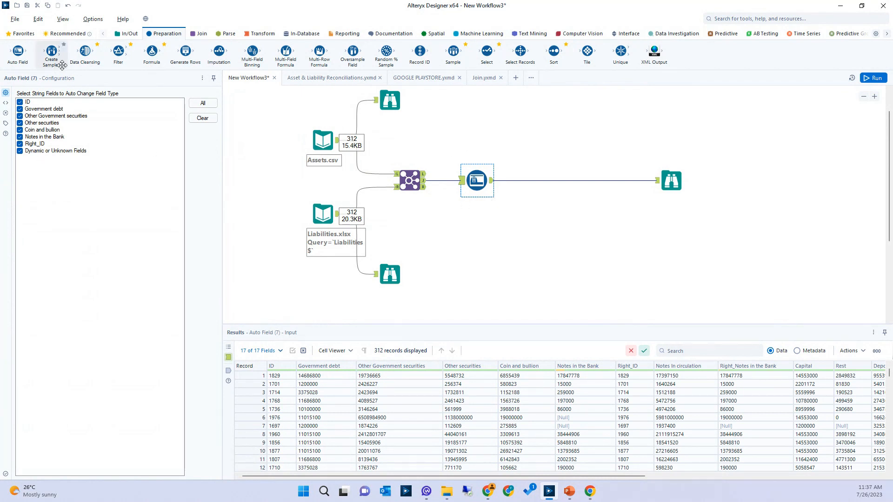
click(874, 78)
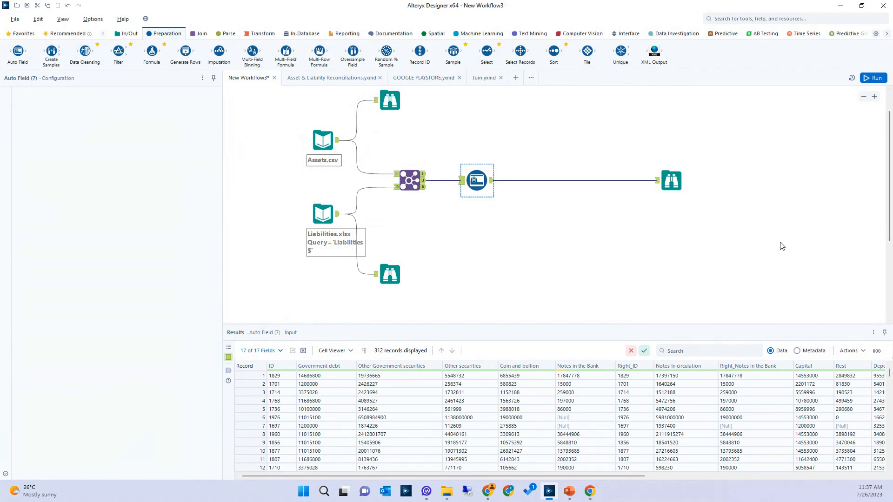
Compare the field types in the metadata of the Auto Field tool's input and output
click(671, 181)
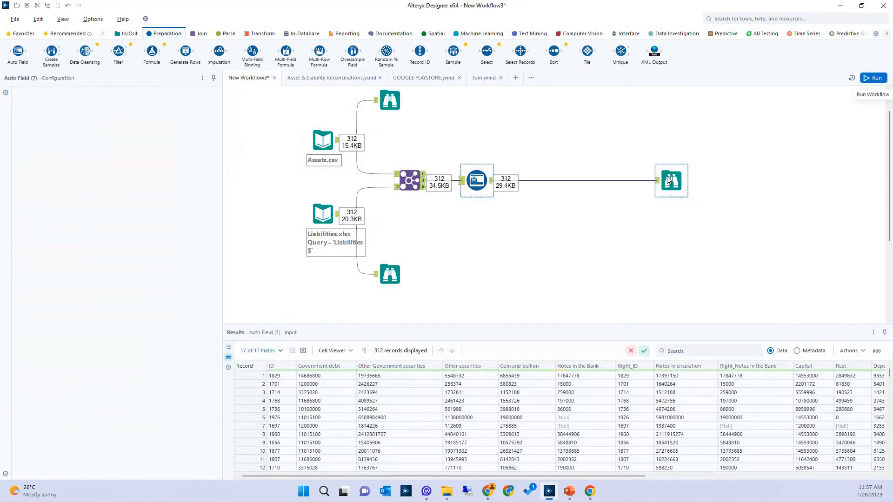
click(475, 182)
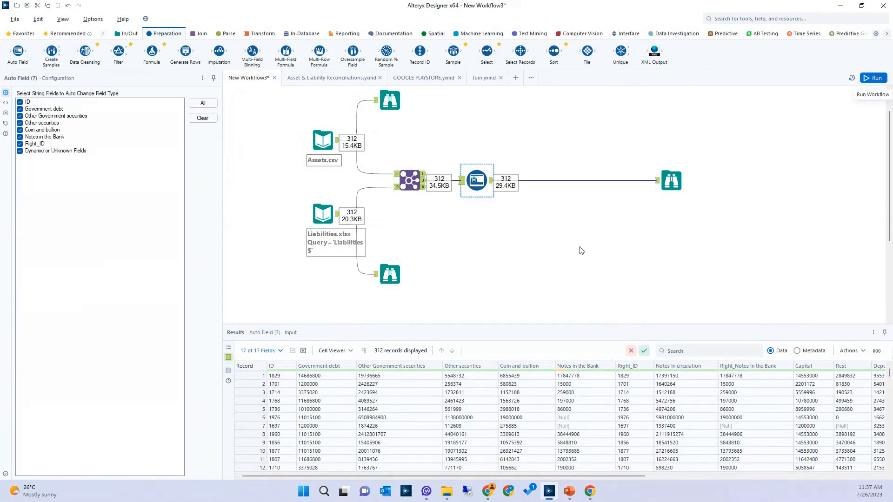
click(814, 352)
drag(369, 376, 370, 426)
click(796, 351)
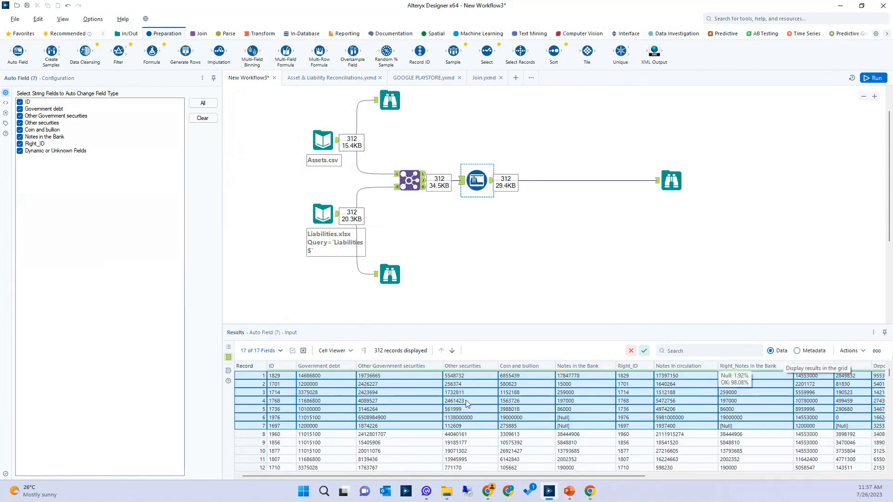
click(491, 181)
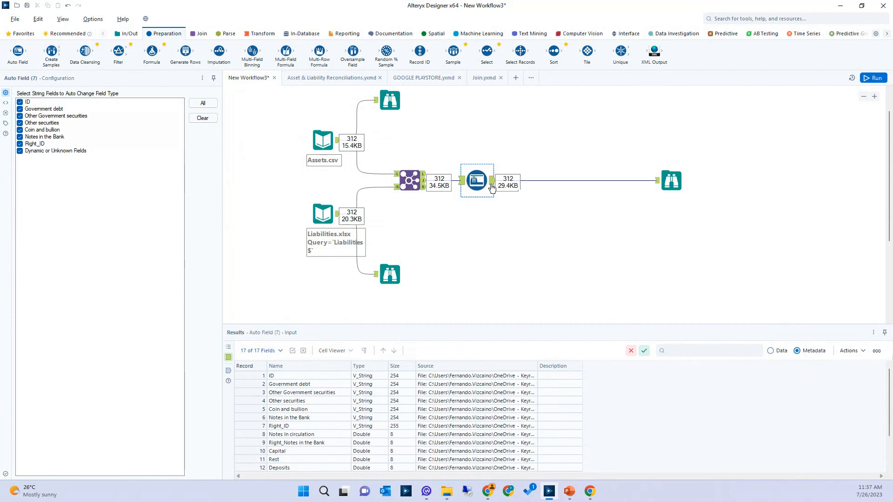
drag(367, 377, 367, 417)
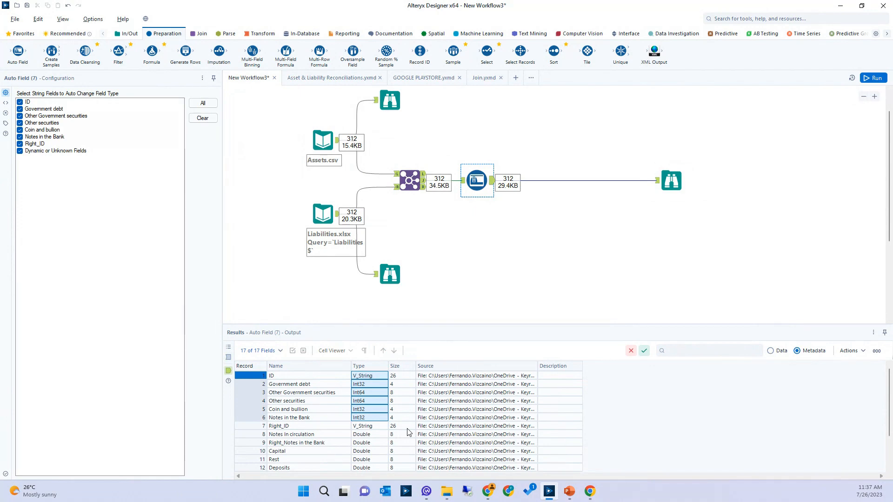
Examine the Auto Field output data for null values in the deposits and Other accounts columns
click(771, 351)
drag(551, 477, 784, 478)
click(586, 383)
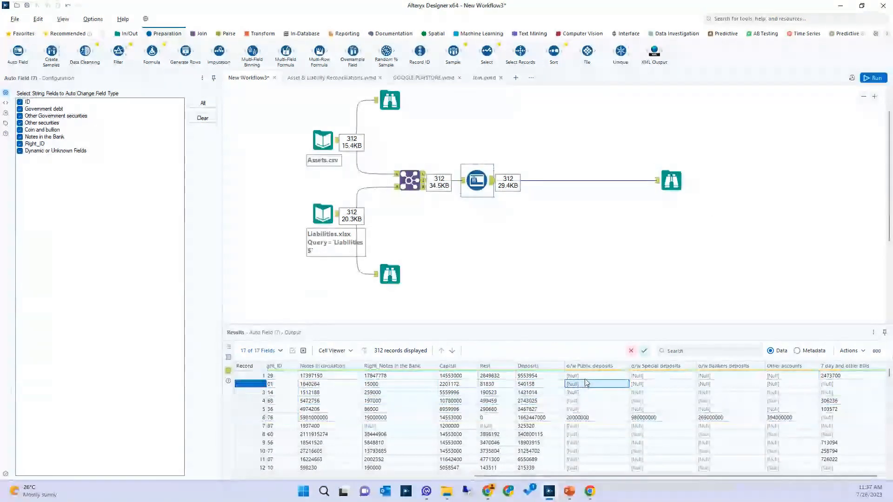
drag(577, 375, 770, 410)
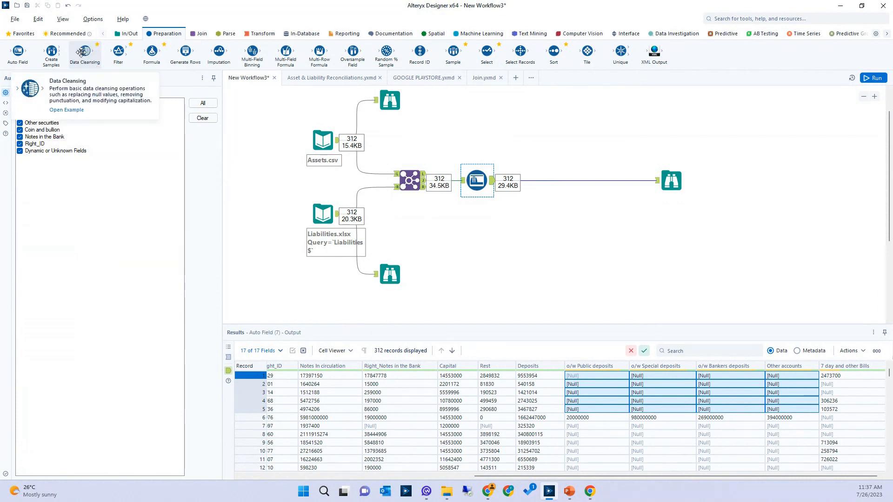
Insert a Data Cleansing tool after Auto Field that only replaces numeric nulls with 0, without blank replacement or whitespace removal, and run the workflow
drag(81, 52, 552, 181)
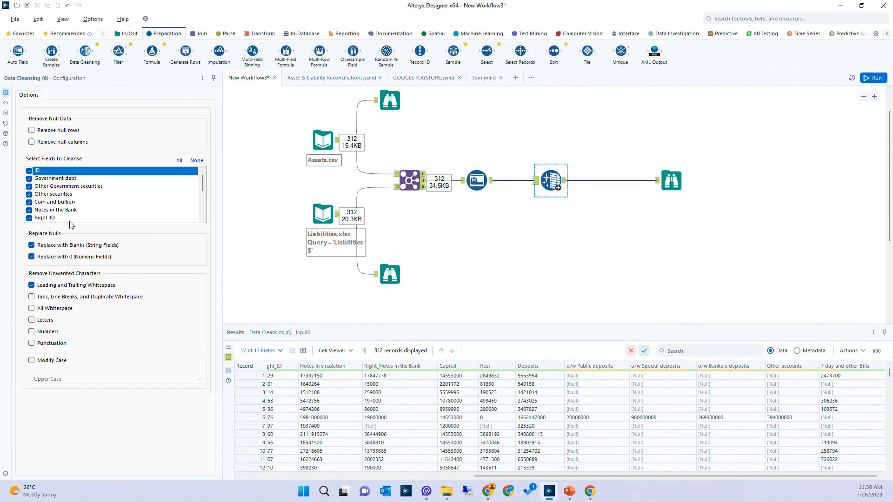
click(54, 245)
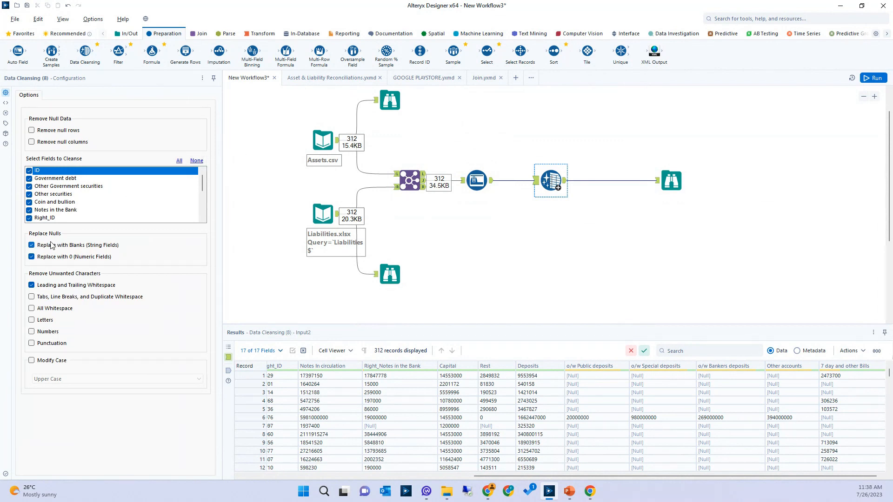
click(46, 287)
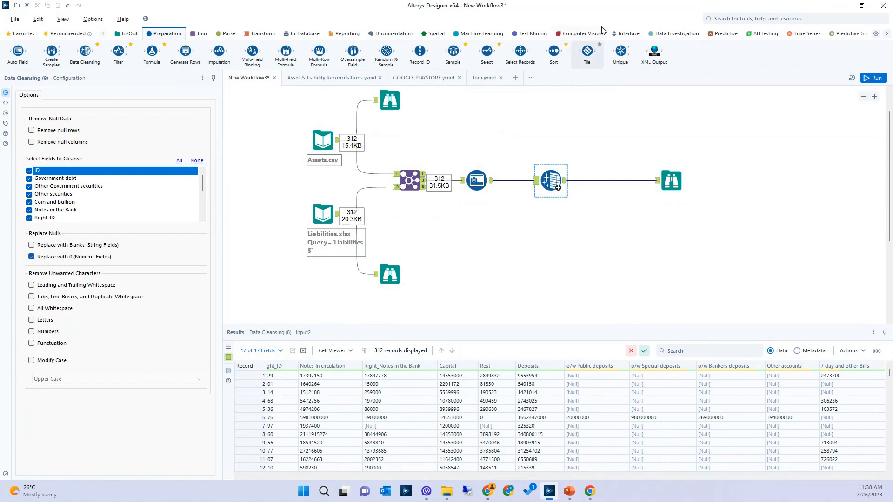
click(874, 78)
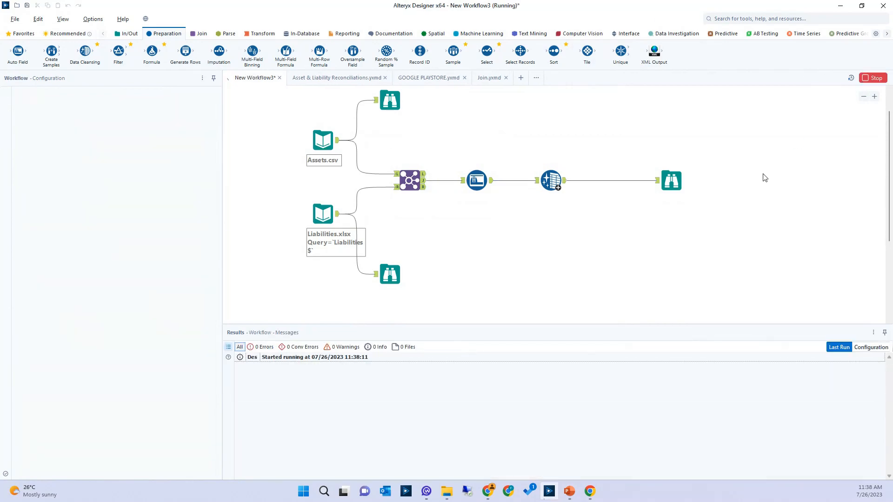
Compare the null values in the deposits columns between the Data Cleansing tool's output and input
click(560, 183)
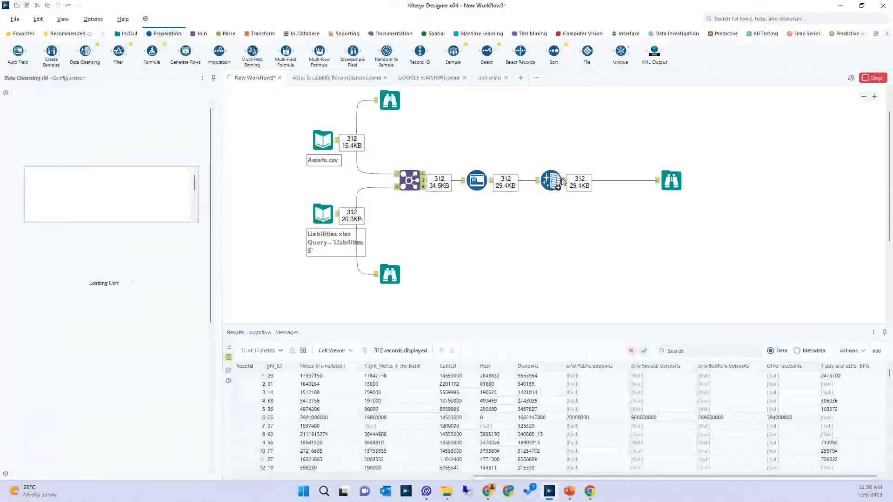
click(565, 181)
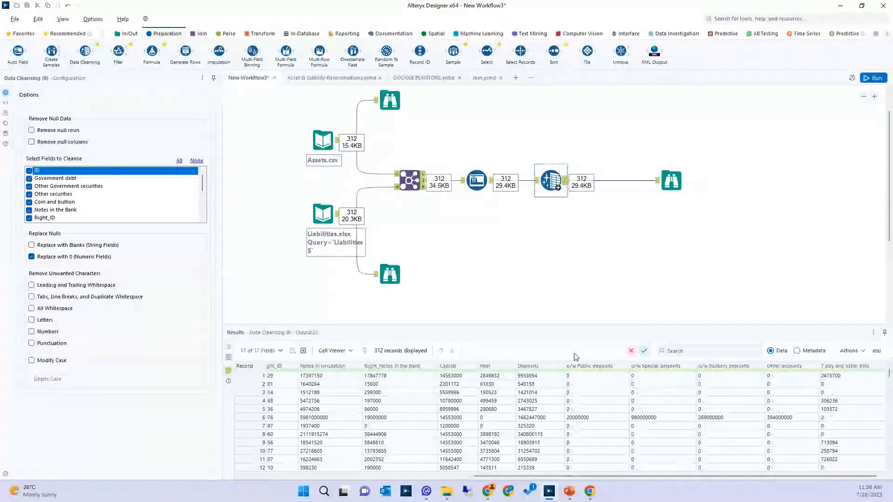
drag(577, 375, 786, 407)
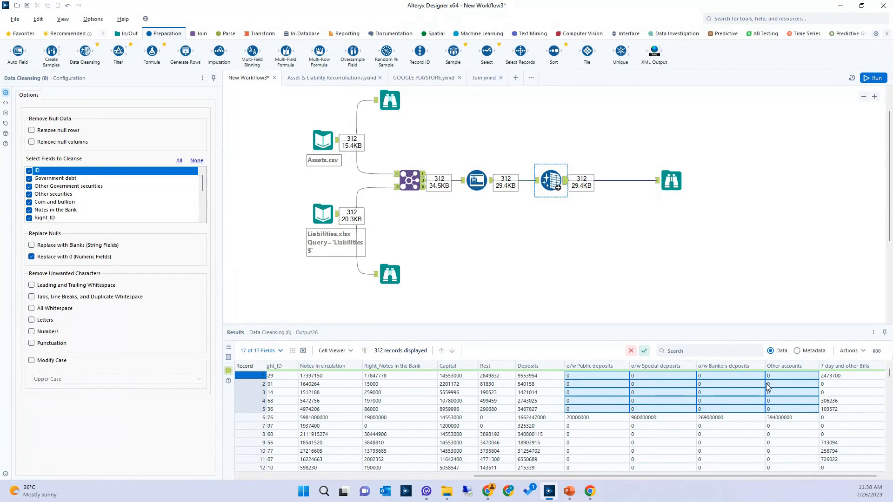
click(537, 182)
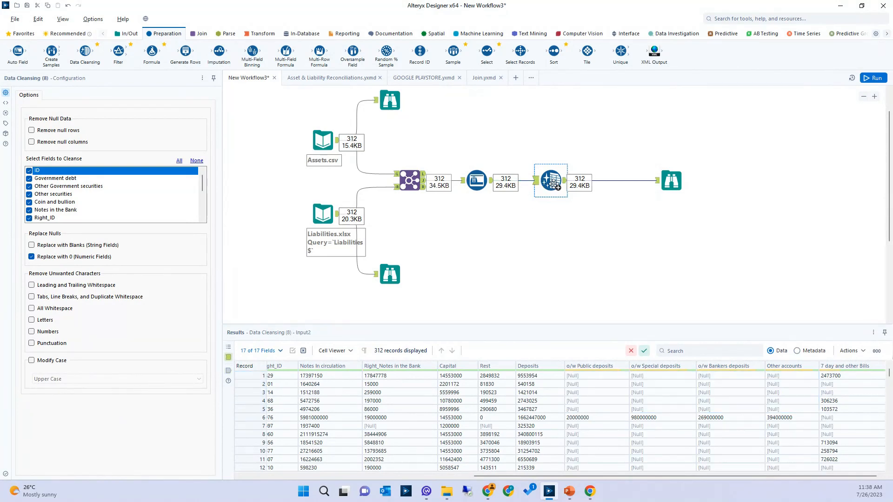
click(536, 181)
click(565, 181)
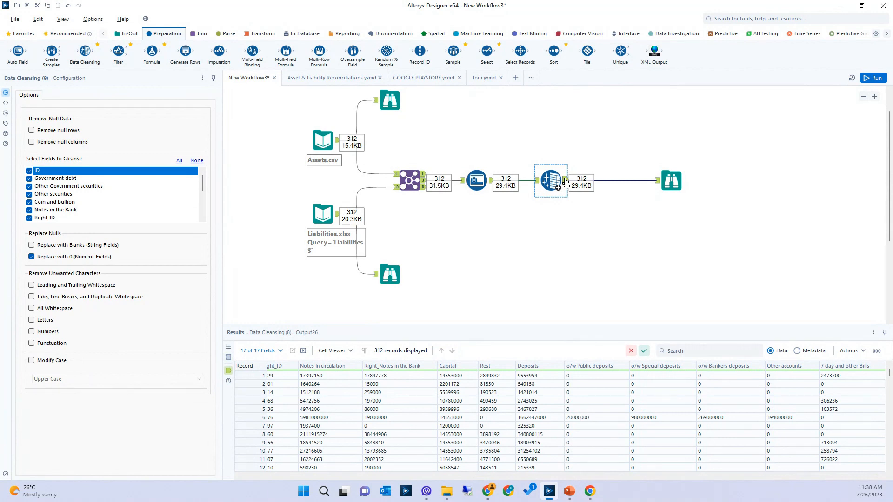
Review the tools available in the In/Out, Preparation, Join, Parse, Transform, Reporting, Spatial and Predictive categories
click(129, 37)
click(198, 37)
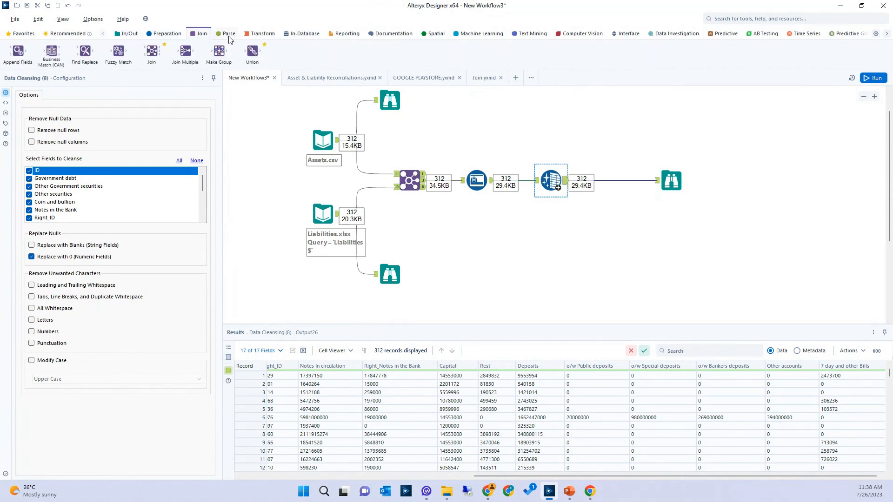
click(229, 36)
click(259, 39)
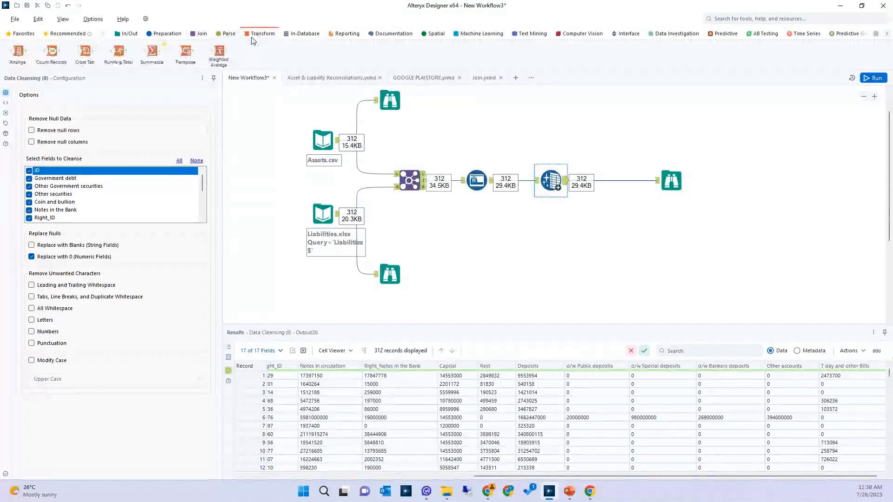
click(128, 37)
click(155, 35)
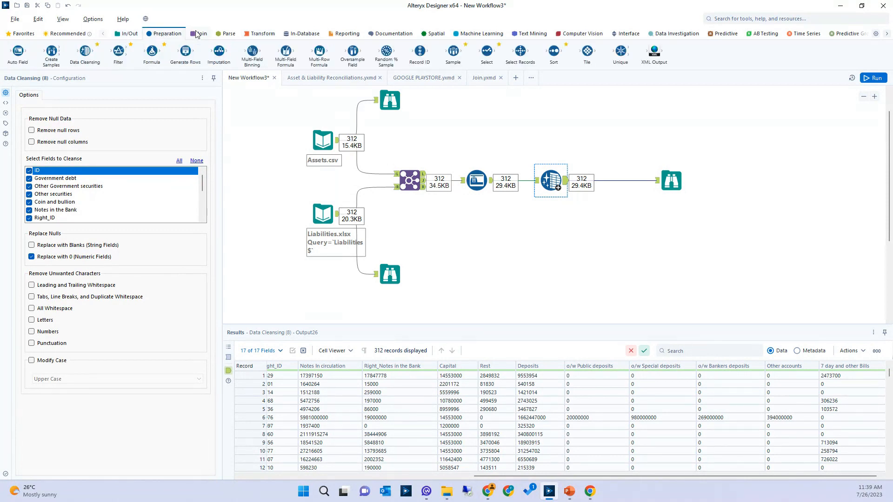
click(196, 33)
click(228, 33)
click(249, 34)
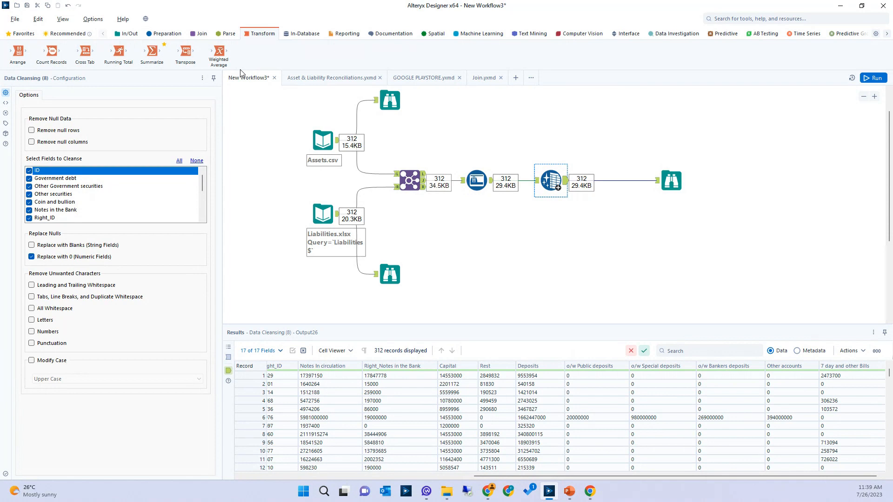
click(330, 37)
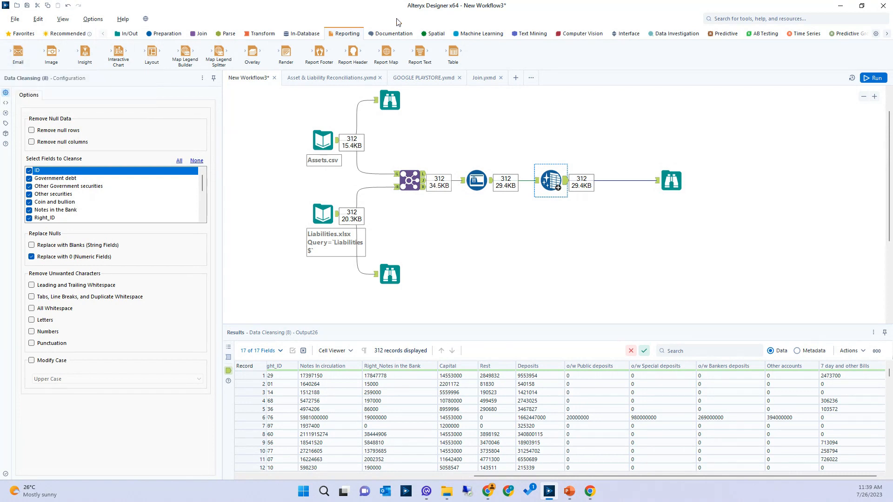
click(427, 37)
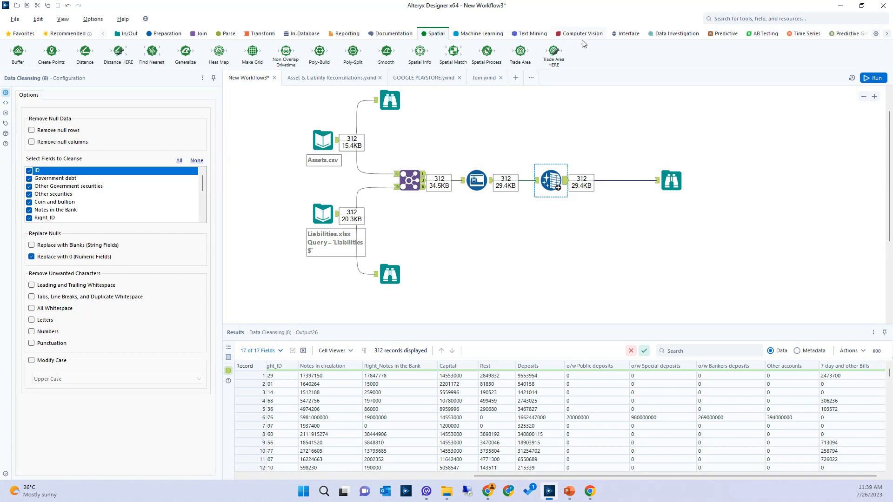
scroll(582, 39, down, 1)
scroll(603, 40, down, 2)
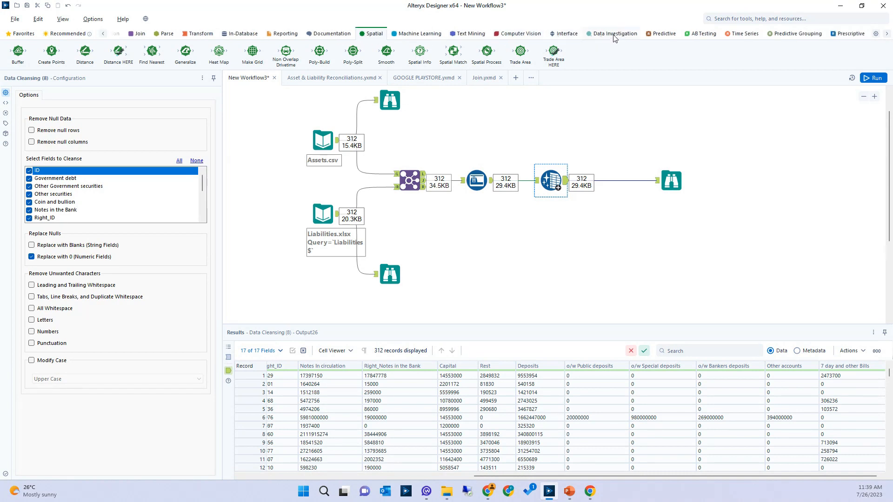
click(656, 37)
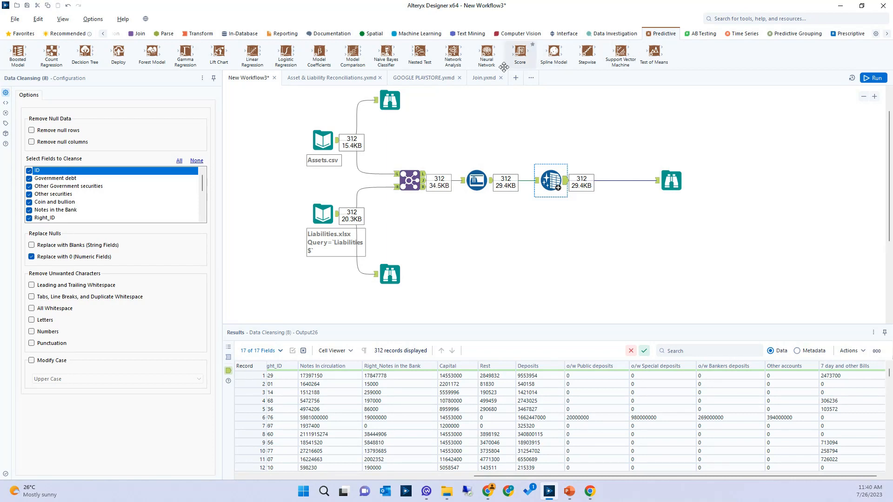
Open the Asset & Liability Reconciliations workflow and enlarge its canvas to view the whole process
click(332, 78)
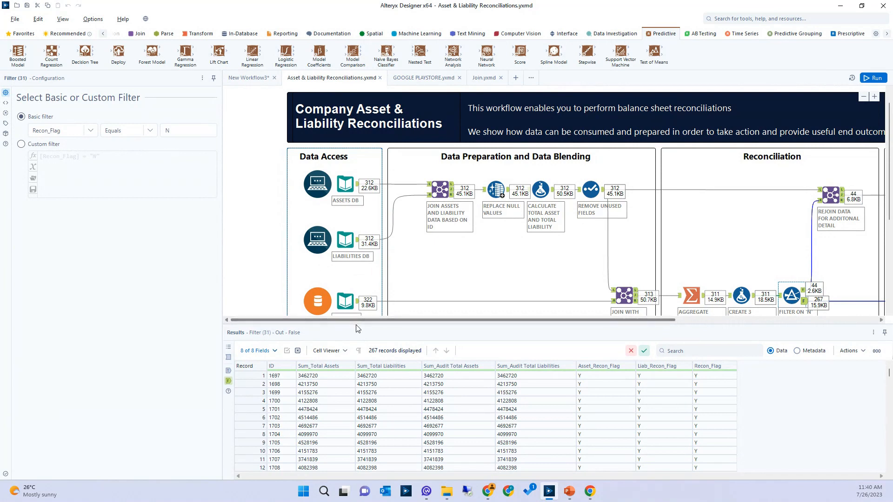
drag(356, 324, 321, 461)
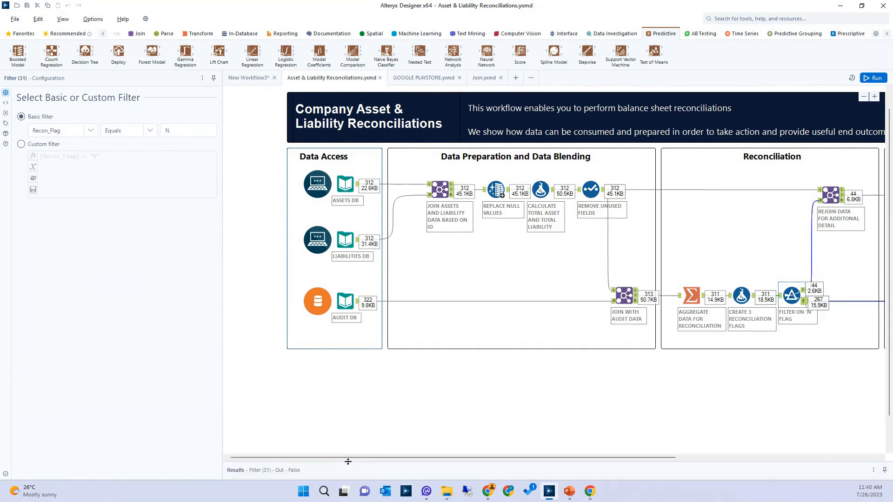
drag(222, 409, 35, 411)
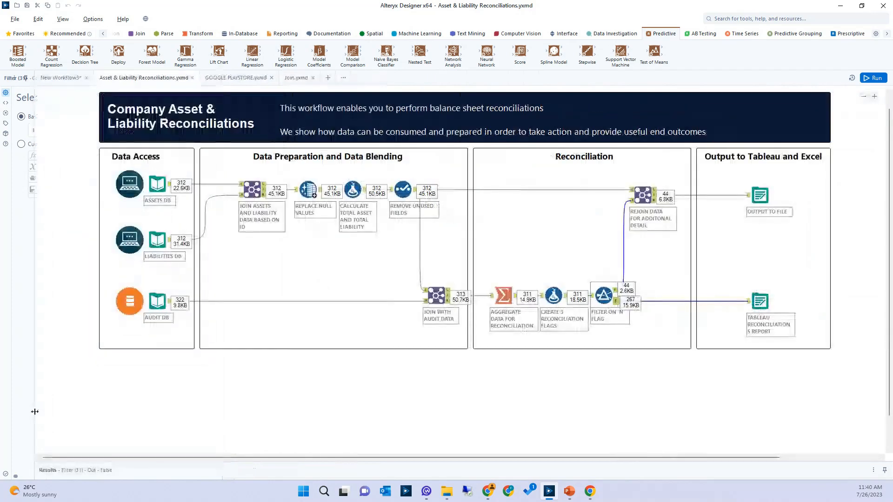
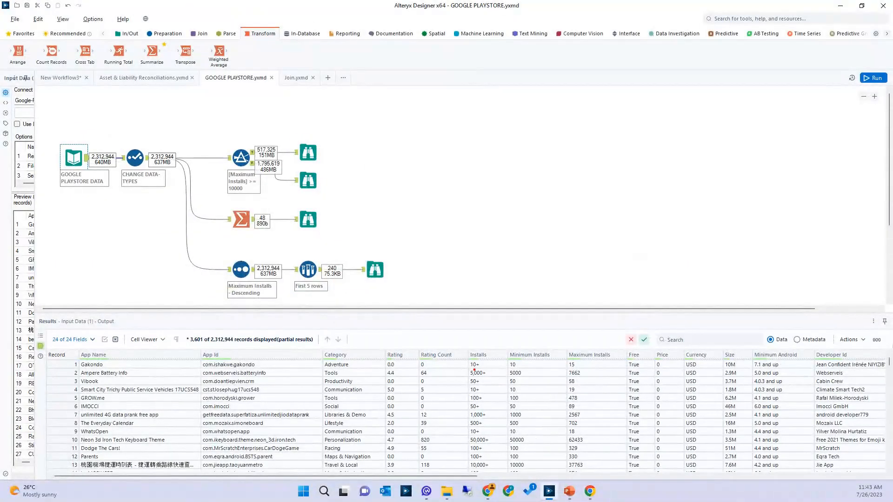
Enlarge the GOOGLE PLAYSTORE workflow canvas by shrinking the results area, and widen the tool configuration area
drag(470, 370, 481, 369)
drag(561, 369, 616, 369)
key(Escape)
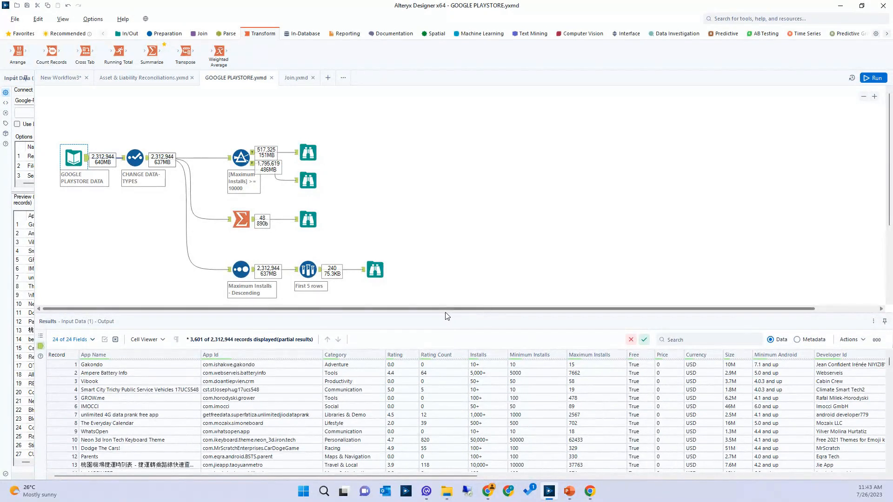
drag(446, 316, 444, 375)
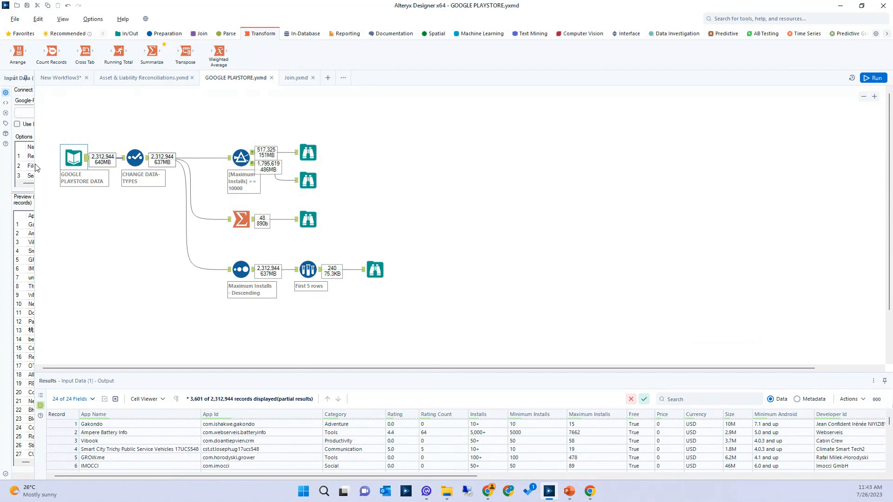
drag(35, 164, 117, 163)
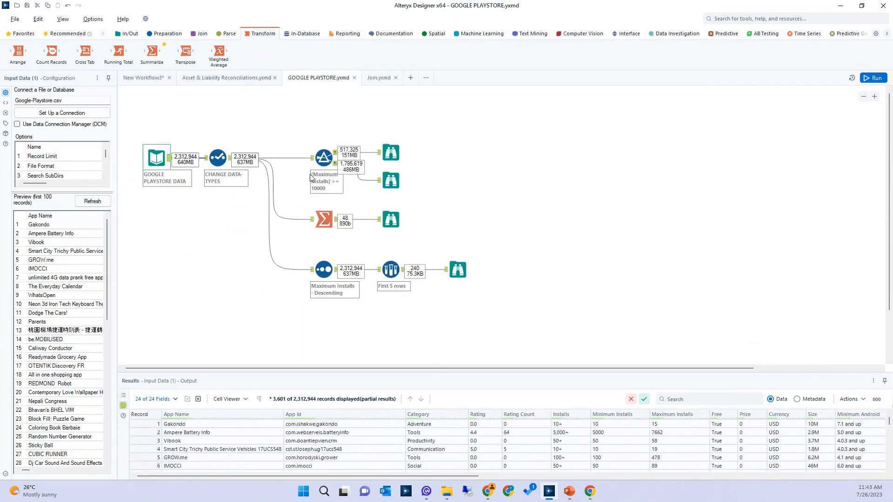
Inspect the True output of the Maximum Installs filter and the app counts per category from the Summarize tool
click(319, 160)
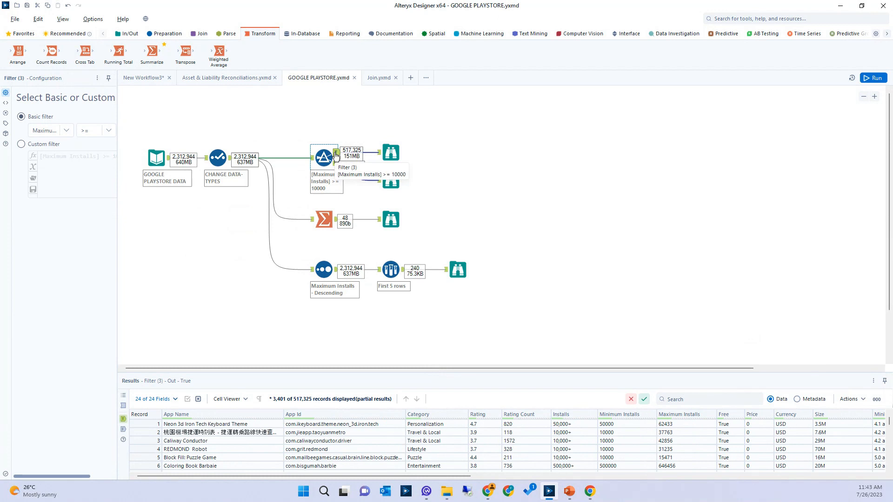
click(324, 219)
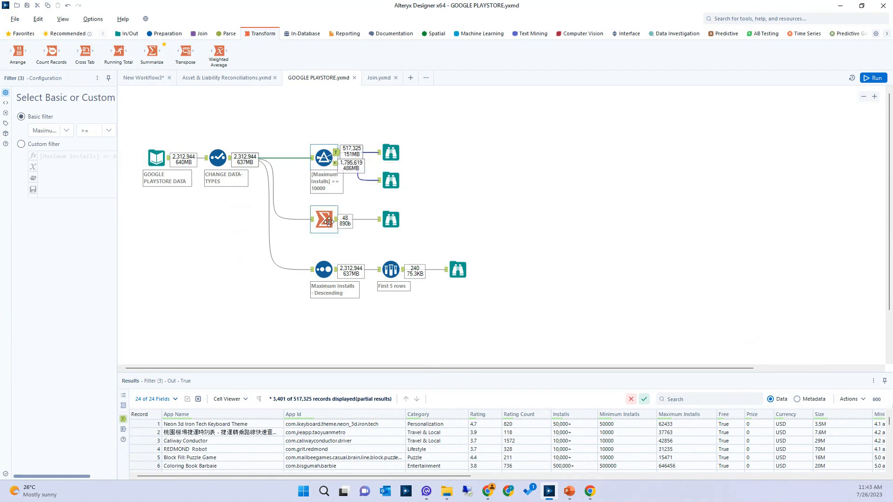
click(384, 215)
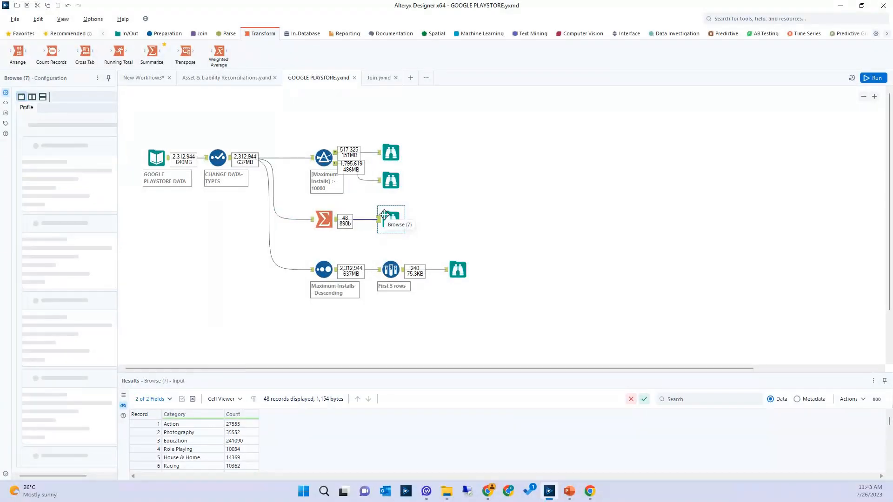
drag(410, 372, 401, 267)
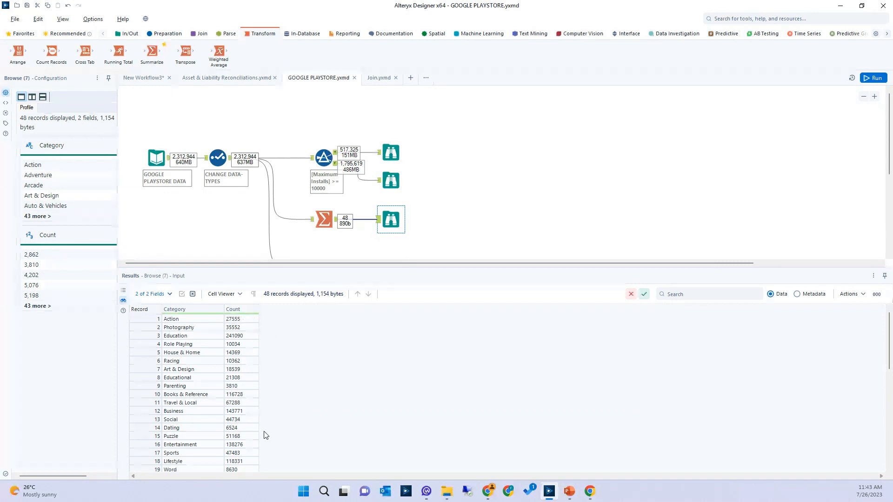
scroll(454, 225, down, 3)
click(454, 225)
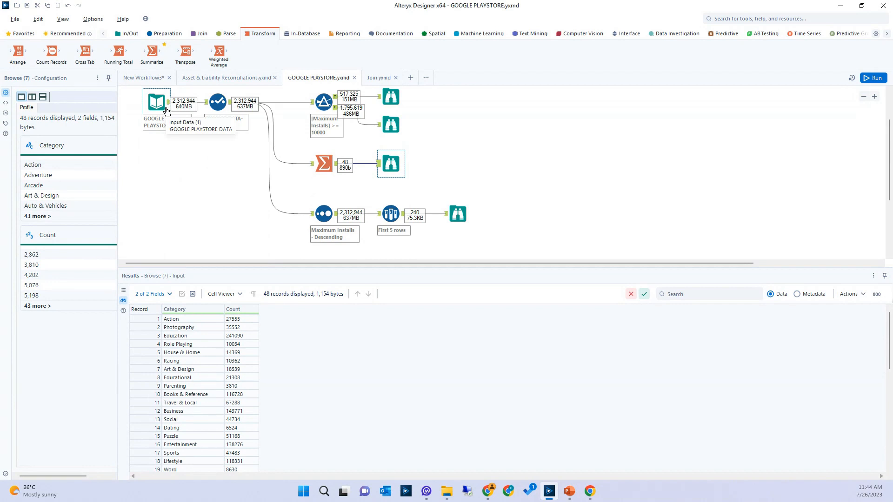
Examine the Browse output after the First 5 rows sample, comparing the apps listed for each category
click(456, 214)
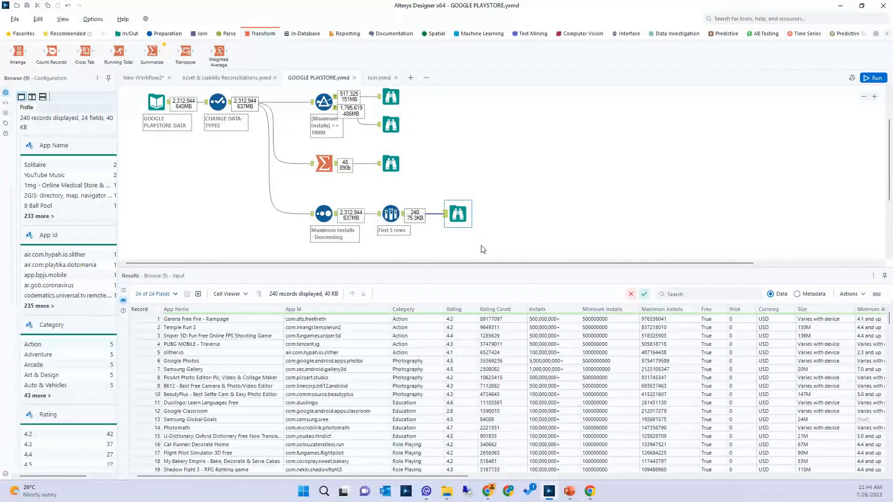
drag(411, 320, 408, 355)
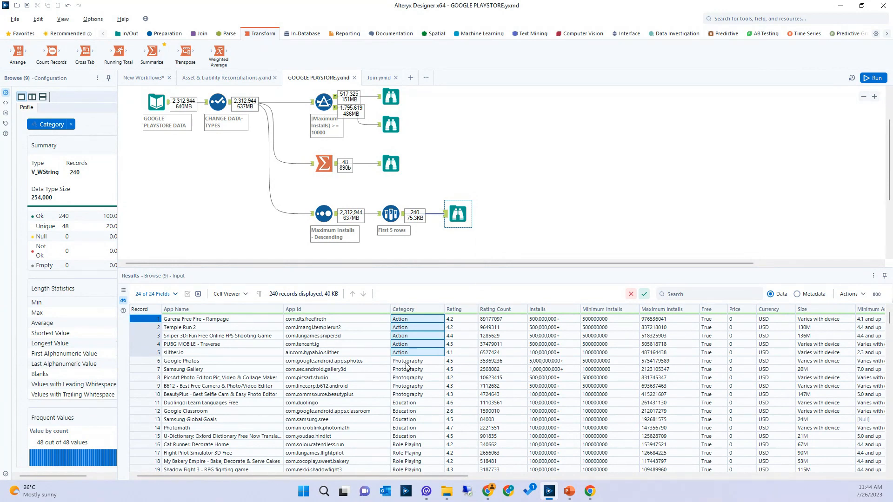
drag(405, 364, 409, 396)
scroll(409, 395, down, 4)
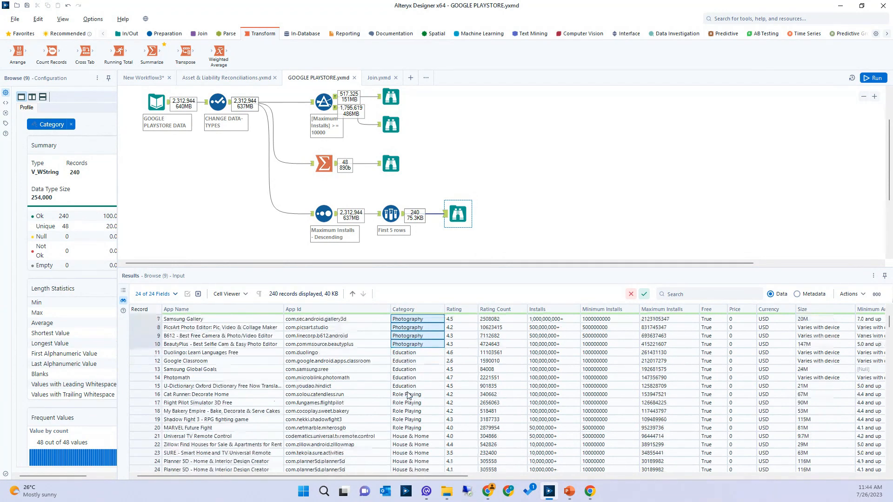
scroll(408, 395, down, 3)
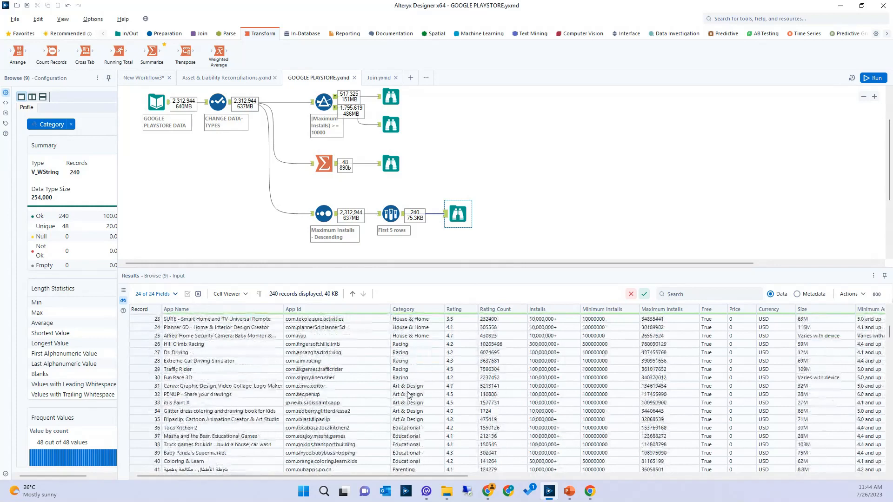
scroll(408, 395, up, 4)
scroll(408, 395, up, 3)
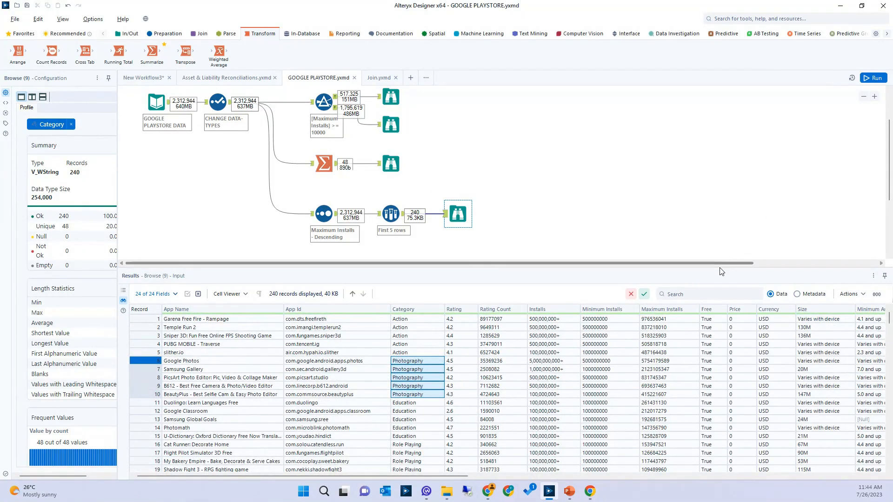
Give the canvas more room, run the GOOGLE PLAYSTORE workflow, read through its run messages and run it again
drag(706, 340, 707, 343)
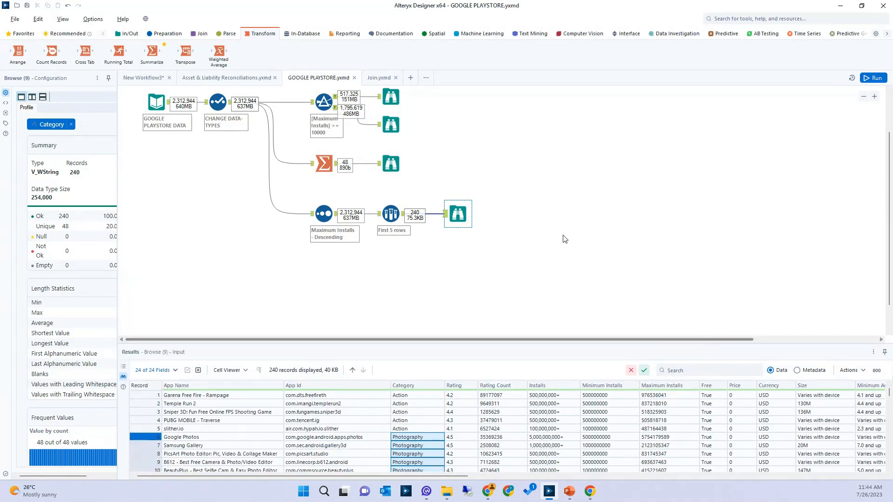
scroll(564, 239, up, 3)
scroll(564, 239, down, 1)
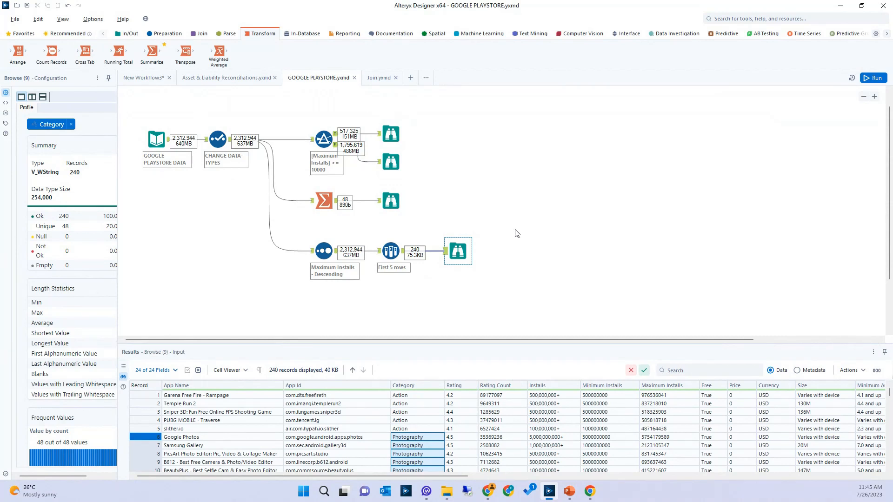
click(883, 79)
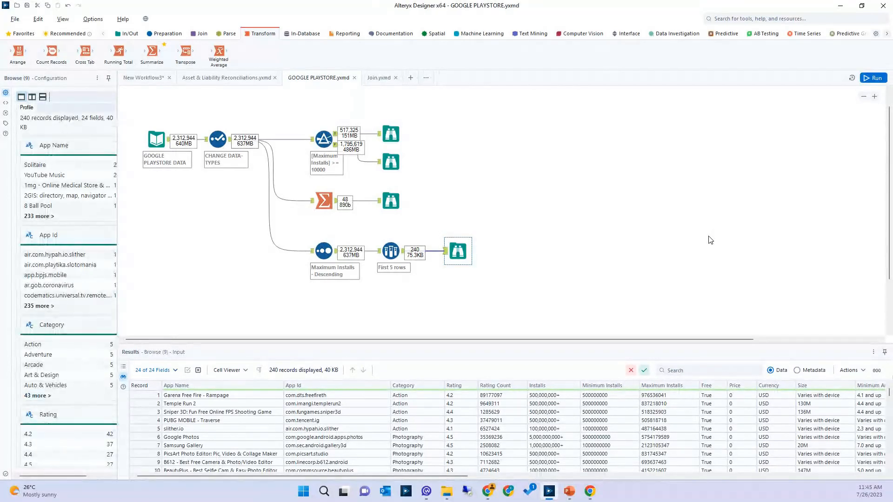
click(552, 214)
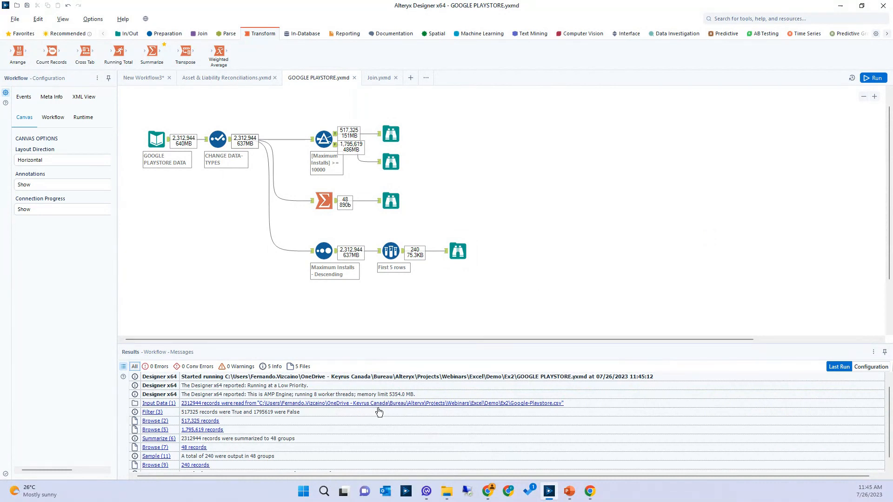
scroll(364, 442, down, 1)
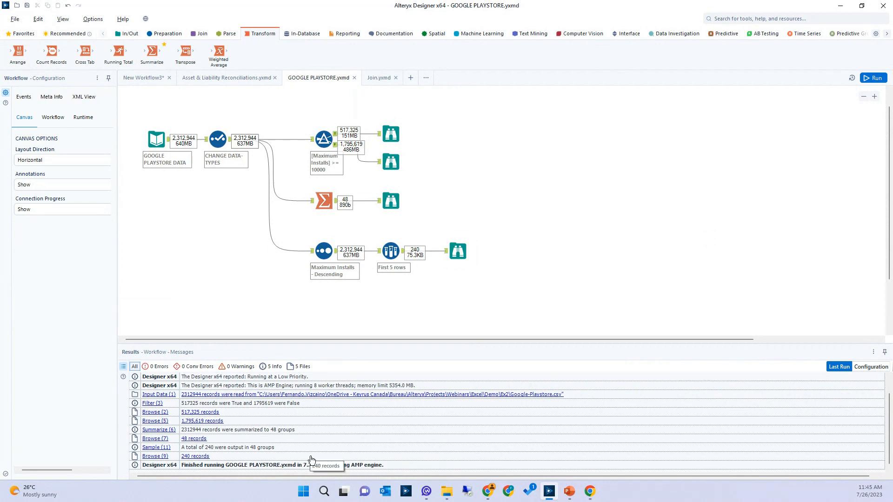
click(879, 79)
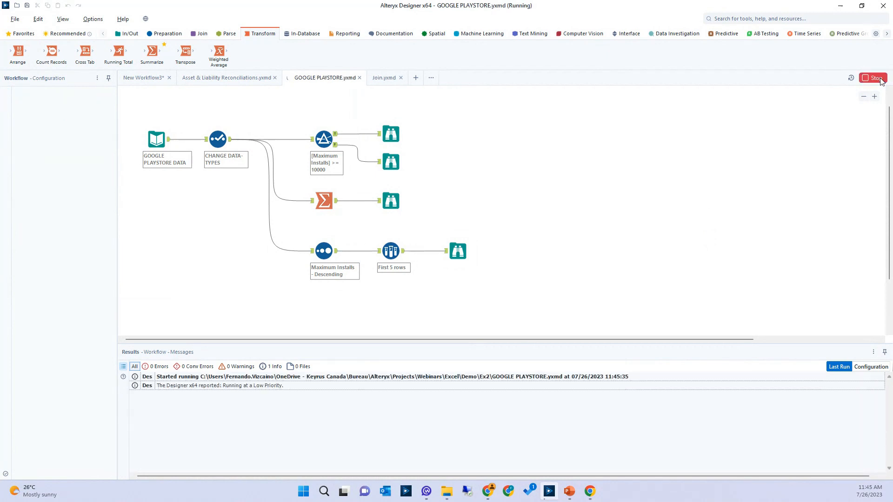